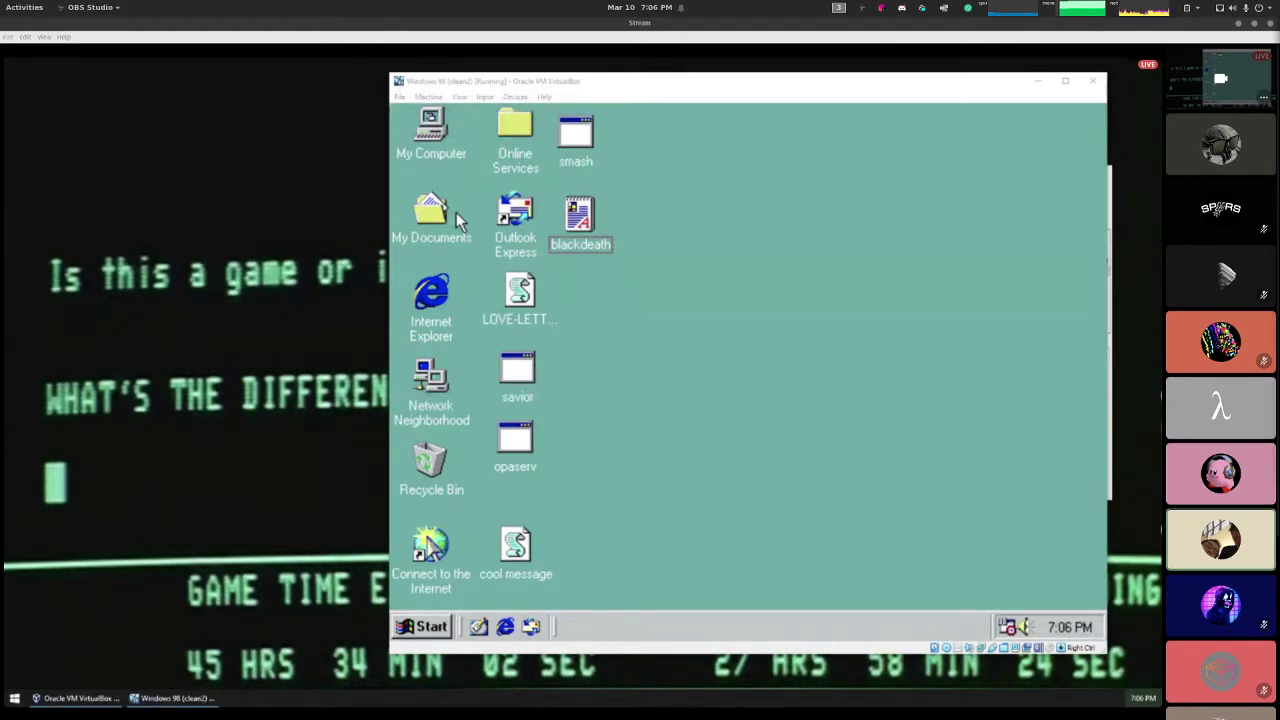
Raise the playback volume and show the stream full screen.
{"action": "key", "text": "XF86AudioRaiseVolume"}
{"action": "left_click", "coordinate": [1265, 697]}
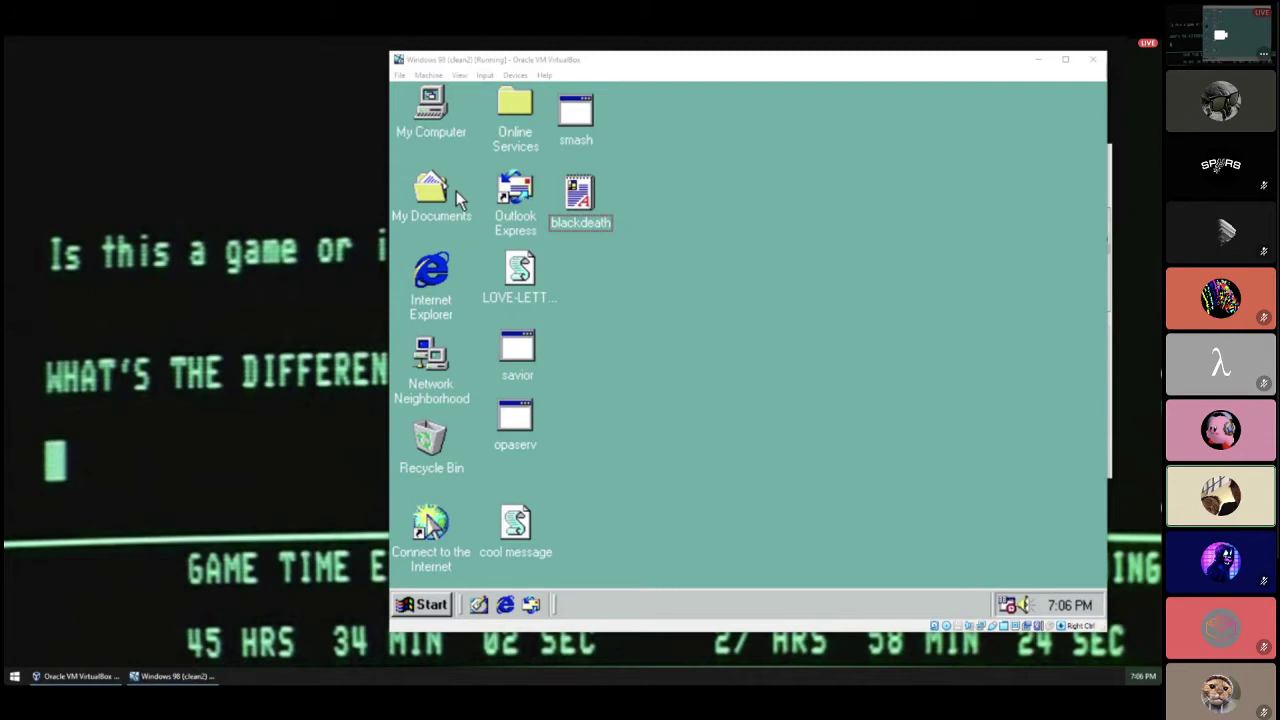
{"action": "mouse_move", "coordinate": [1225, 680]}
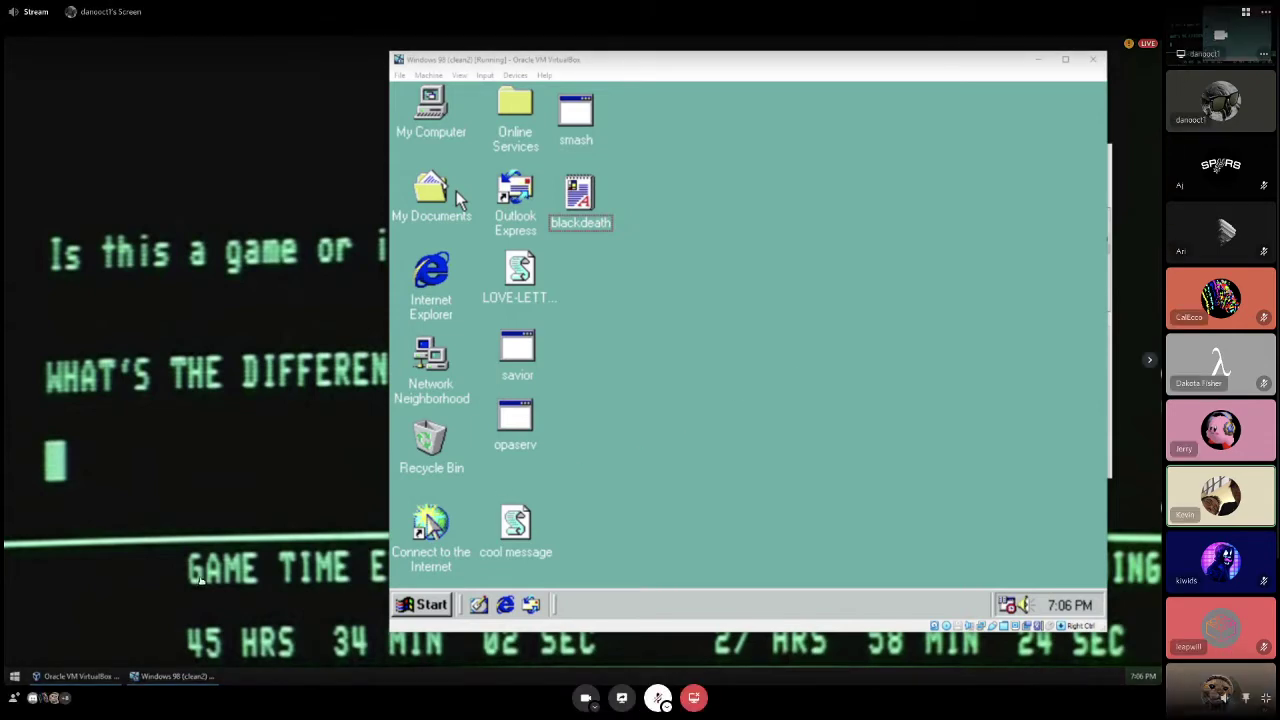
Open the stream's extra options menu, then close it again.
{"action": "mouse_move", "coordinate": [54, 697]}
{"action": "left_click", "coordinate": [1265, 11]}
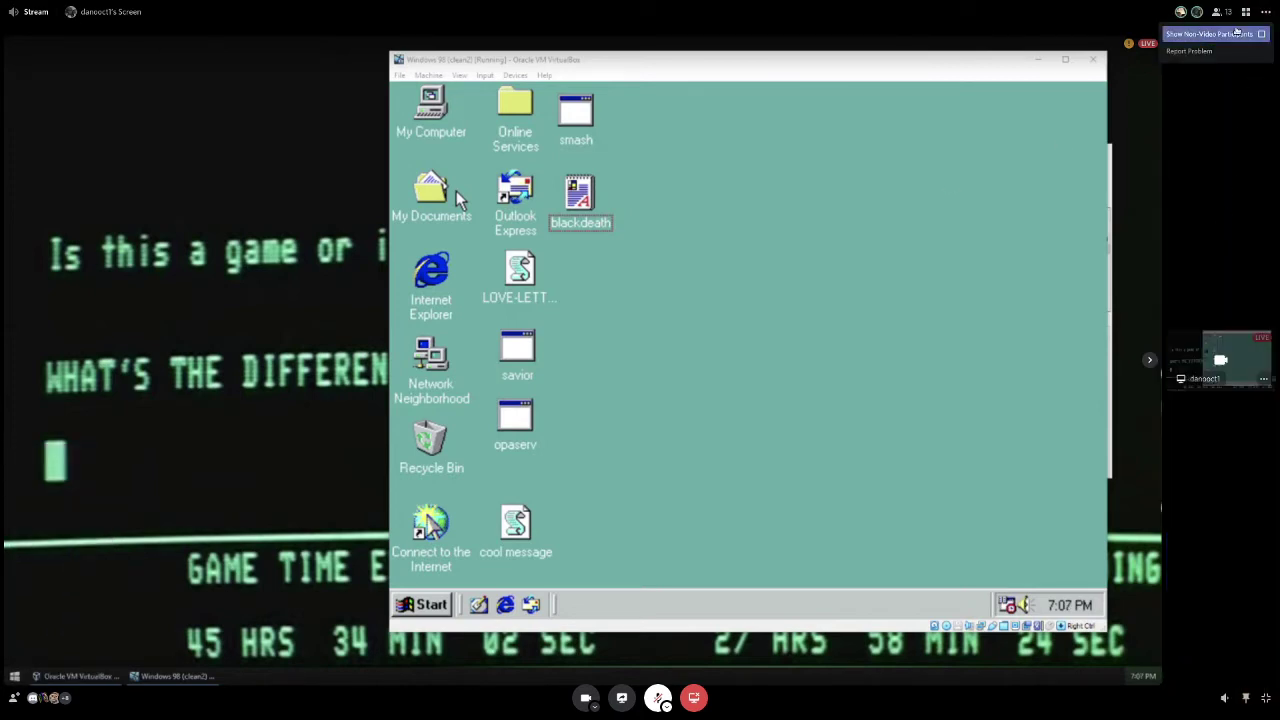
{"action": "left_click", "coordinate": [1265, 11]}
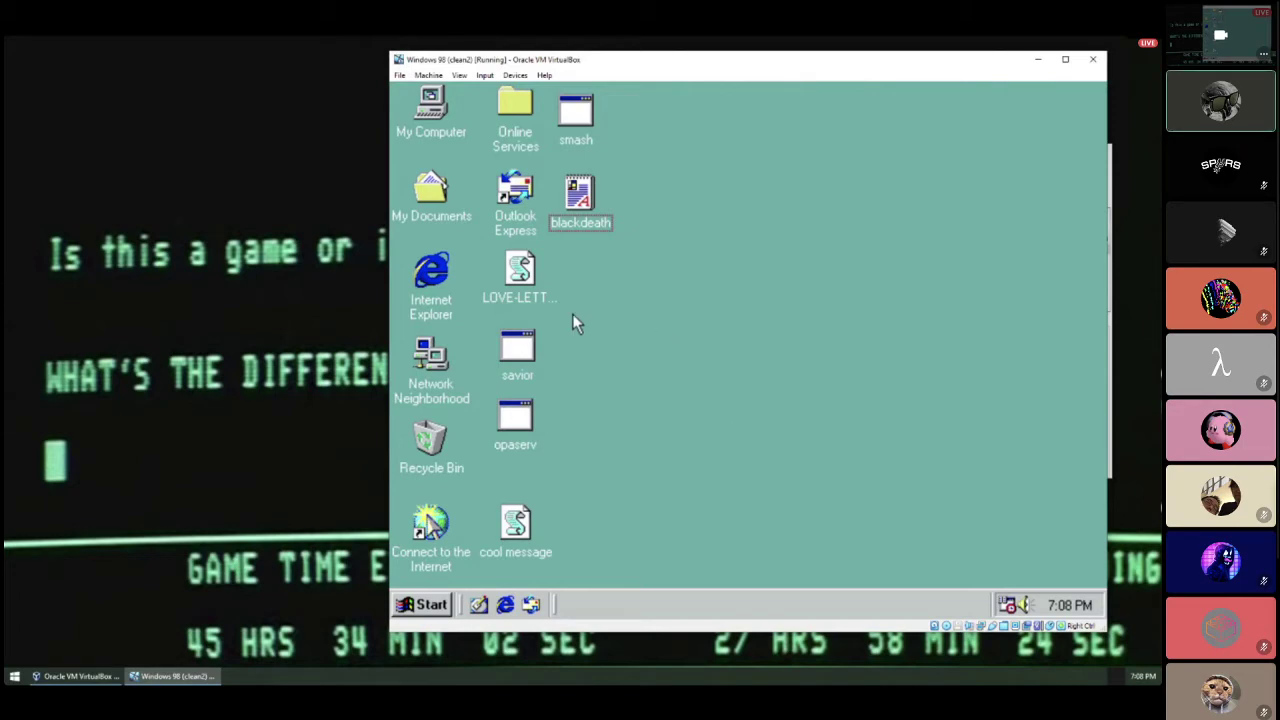
{"action": "left_click", "coordinate": [540, 298]}
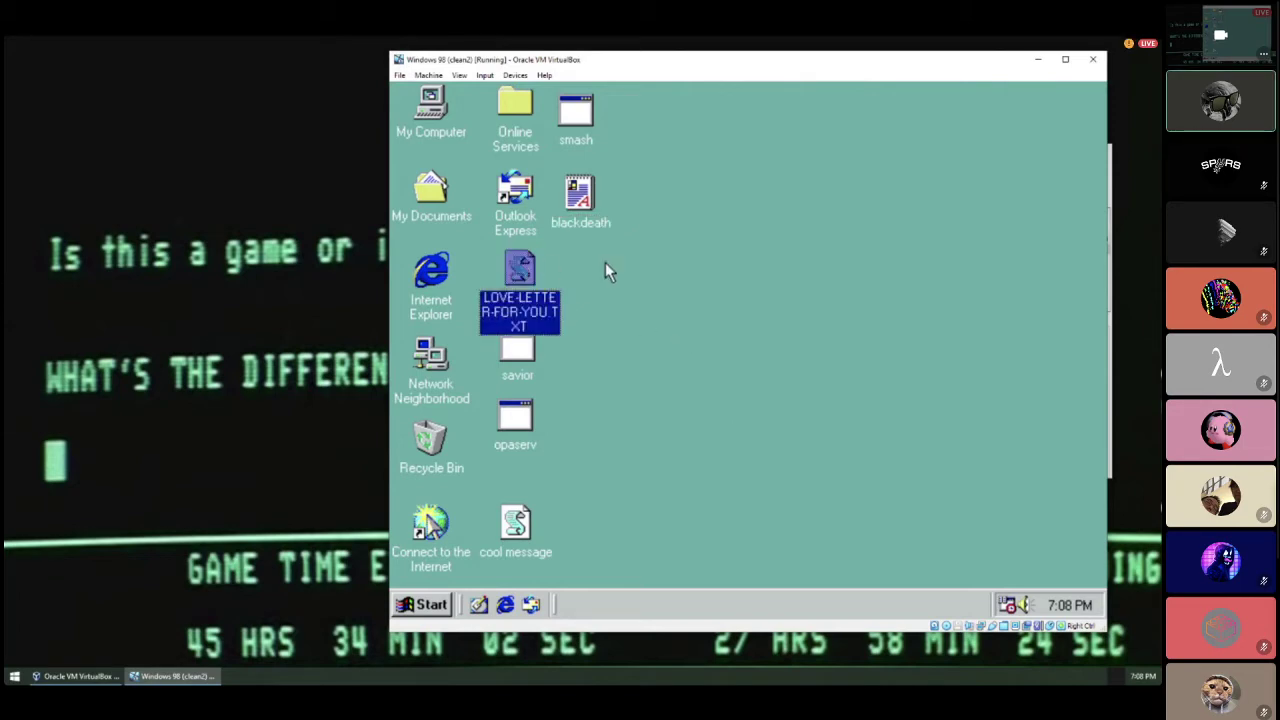
{"action": "right_click", "coordinate": [522, 283]}
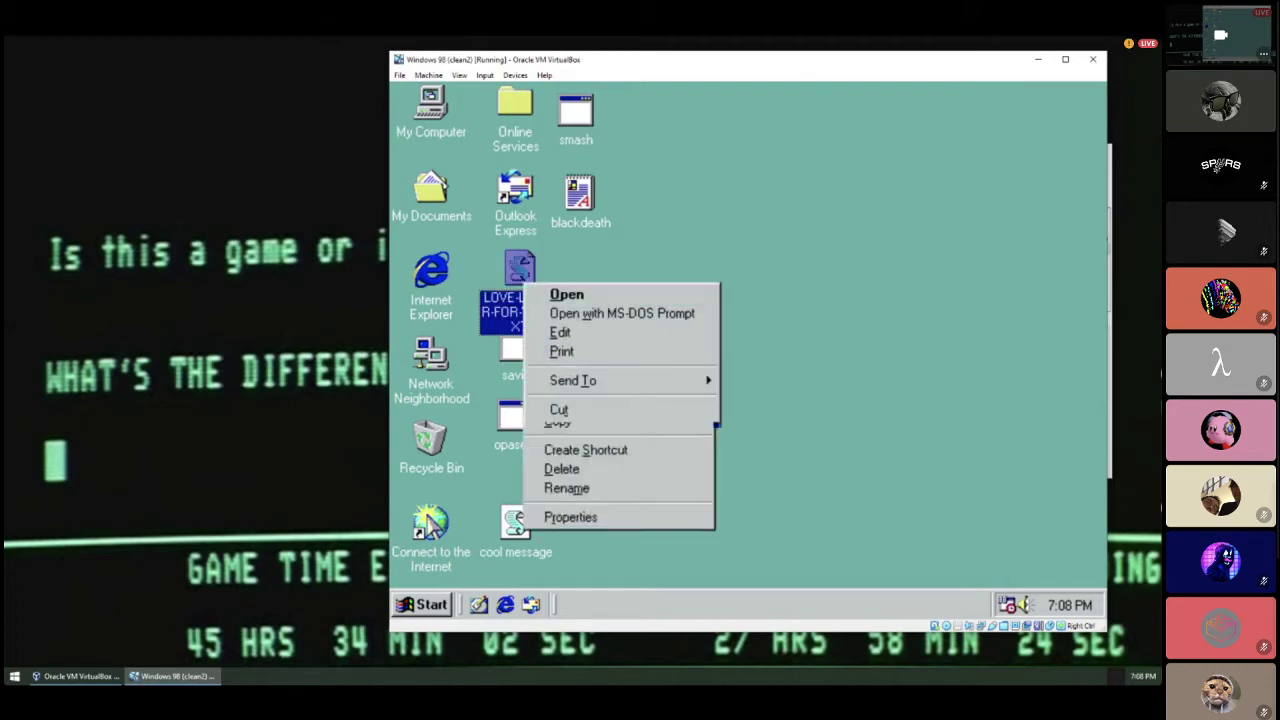
{"action": "left_click", "coordinate": [560, 334]}
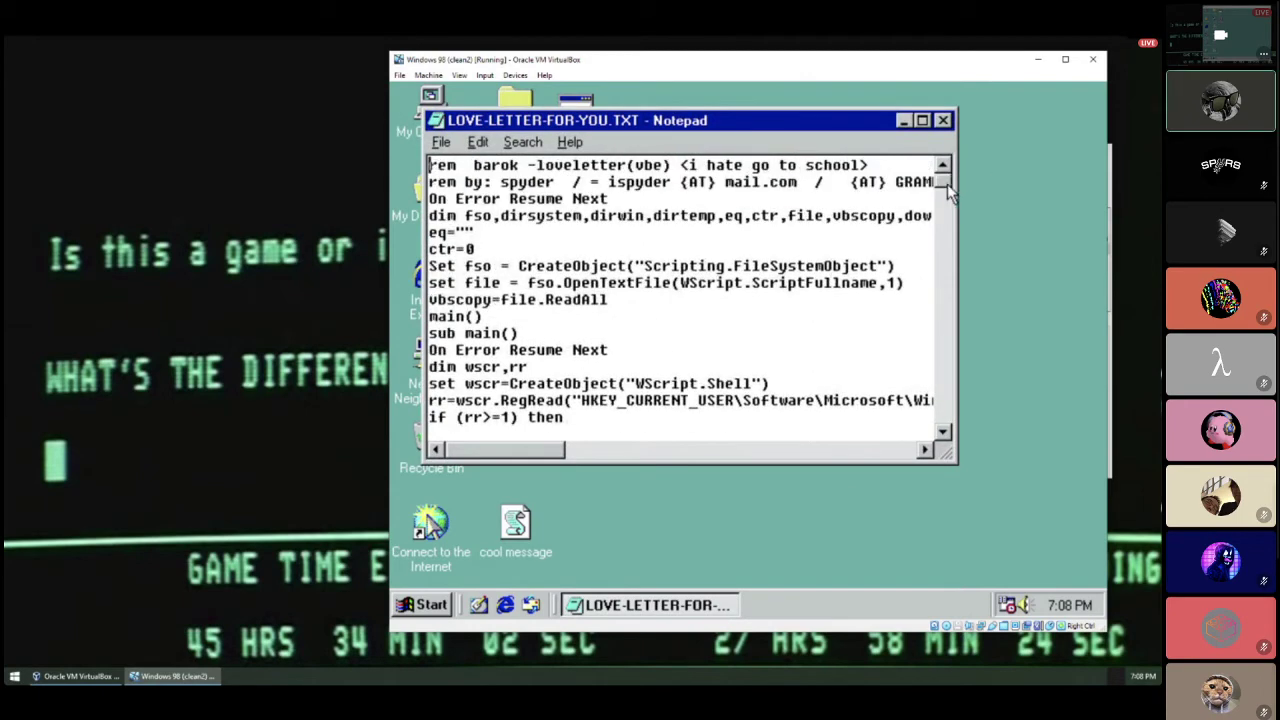
{"action": "left_click_drag", "start_coordinate": [948, 184], "coordinate": [931, 390]}
Close the LOVE-LETTER script, then briefly open the cool message script for editing and close it.
{"action": "left_click", "coordinate": [942, 120]}
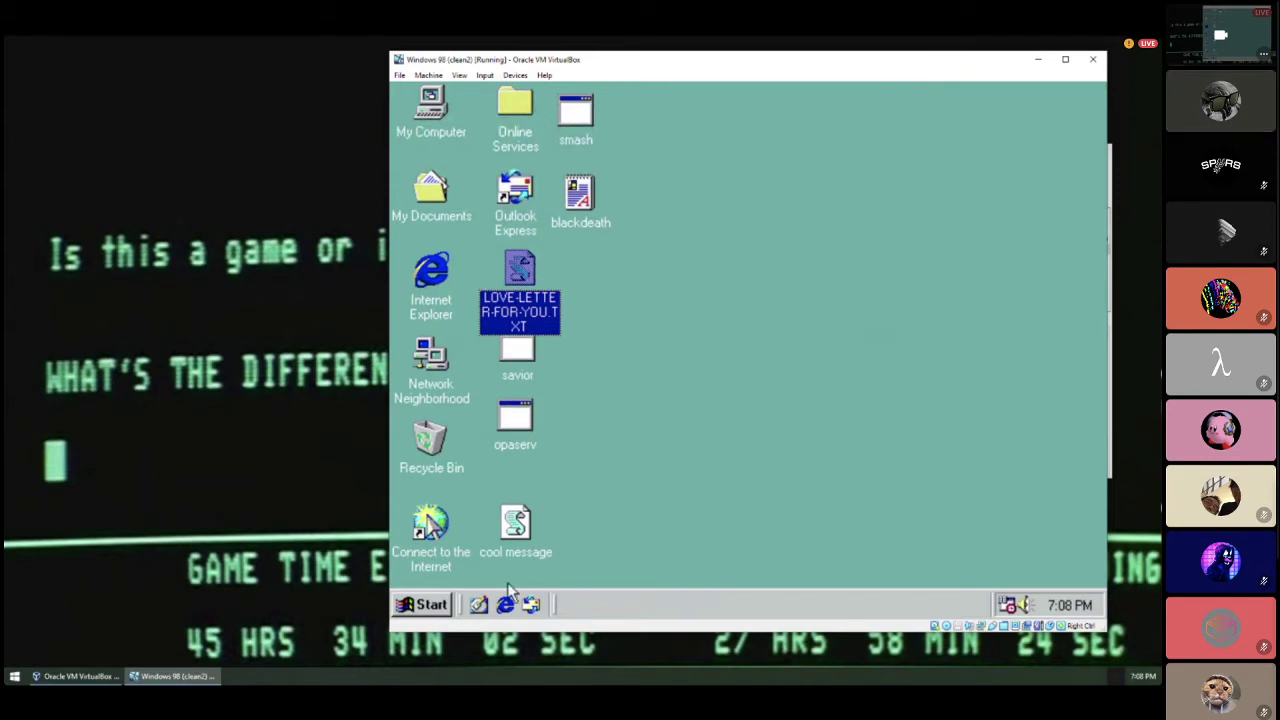
{"action": "right_click", "coordinate": [515, 528]}
{"action": "left_click", "coordinate": [606, 316]}
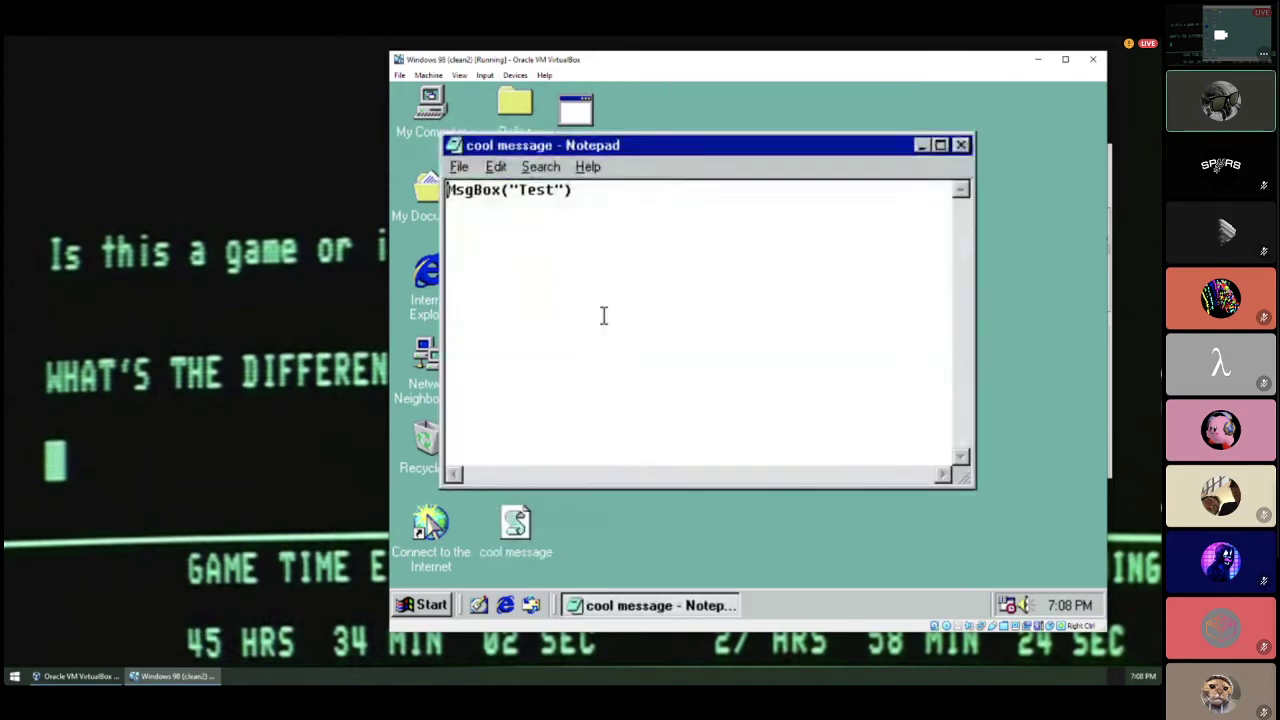
{"action": "left_click", "coordinate": [960, 145]}
Reopen the cool message script in Notepad and scroll through the worm's VBScript code.
{"action": "right_click", "coordinate": [517, 524]}
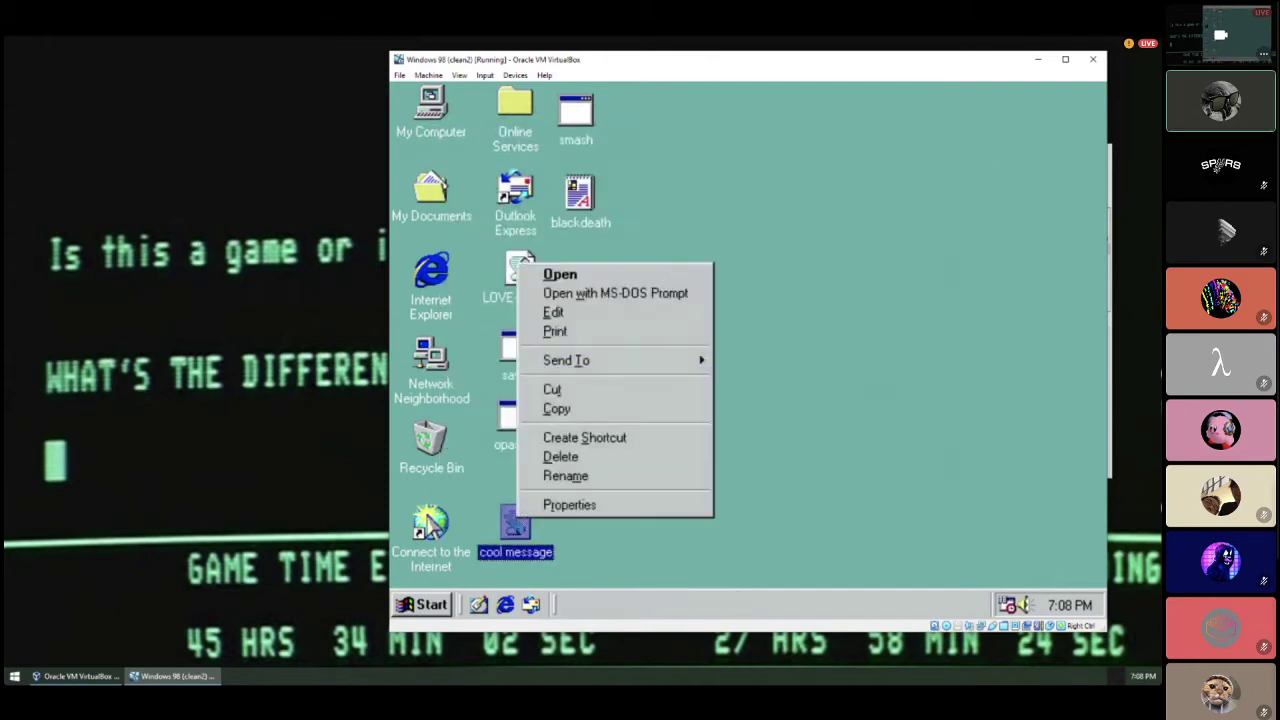
{"action": "left_click", "coordinate": [611, 313]}
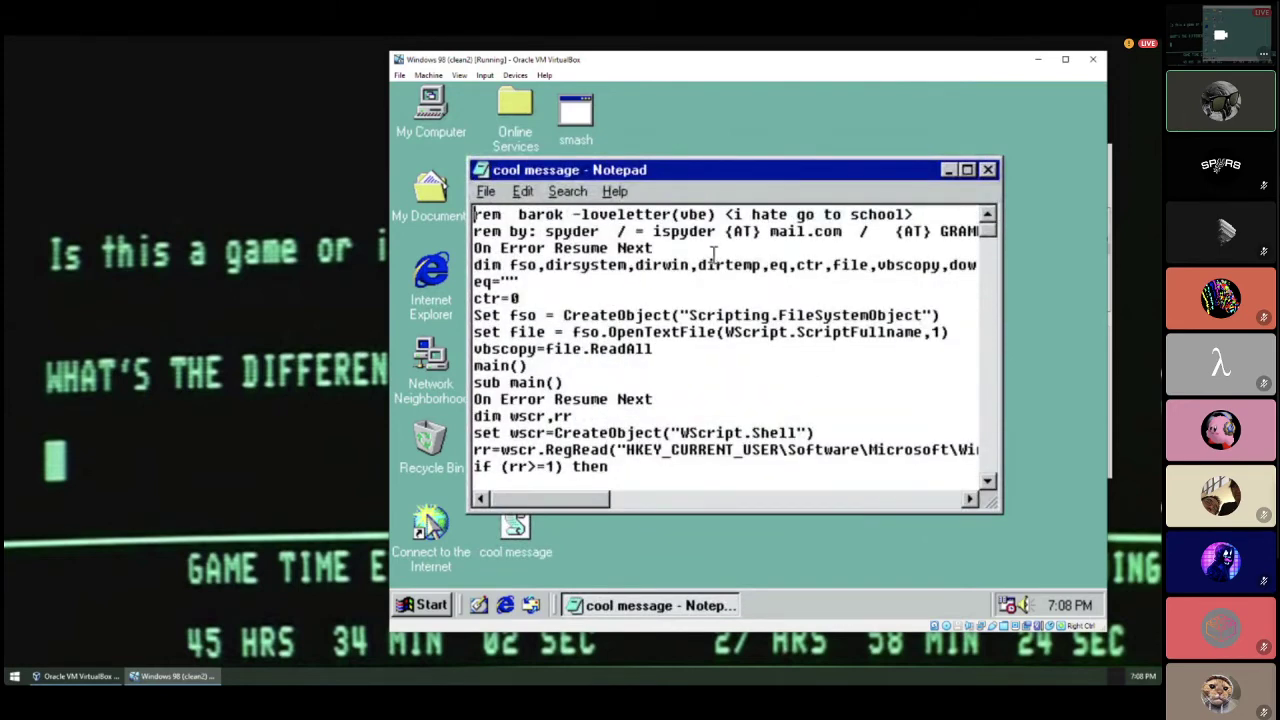
{"action": "scroll", "coordinate": [739, 258], "scroll_direction": "down", "scroll_amount": 1}
{"action": "scroll", "coordinate": [740, 263], "scroll_direction": "down", "scroll_amount": 1}
{"action": "scroll", "coordinate": [739, 263], "scroll_direction": "down", "scroll_amount": 2}
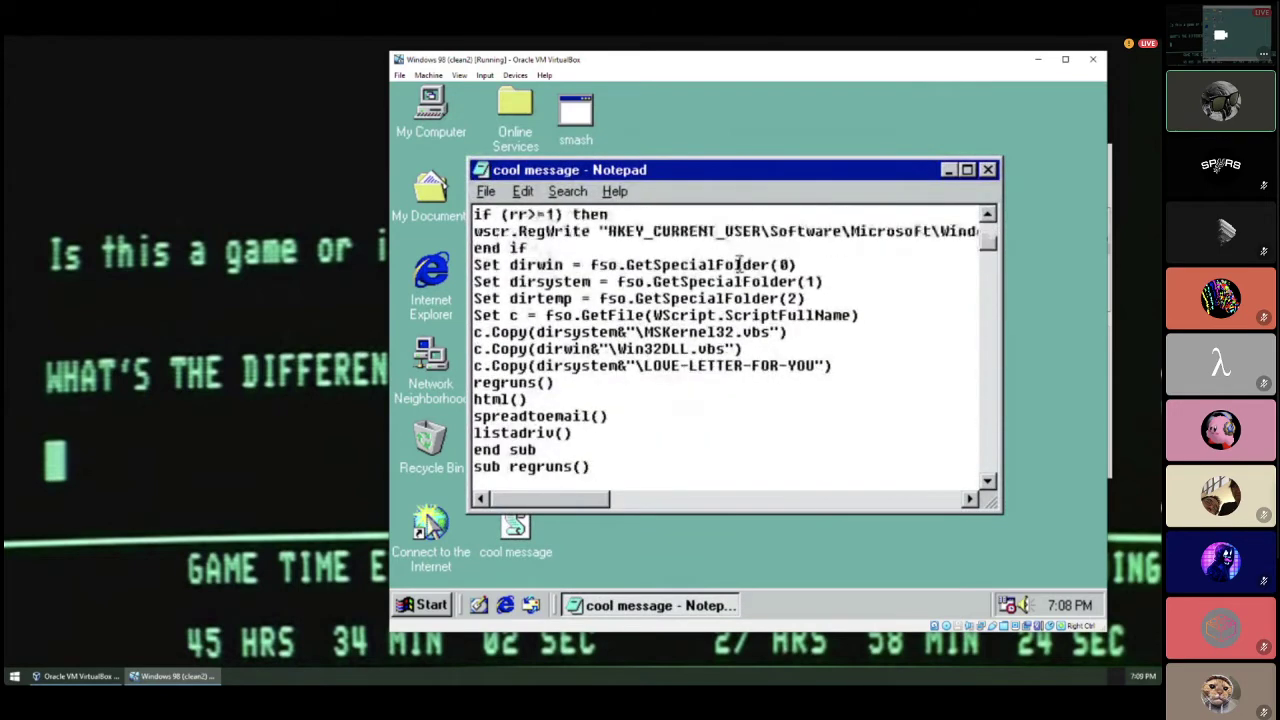
{"action": "scroll", "coordinate": [740, 264], "scroll_direction": "down", "scroll_amount": 5}
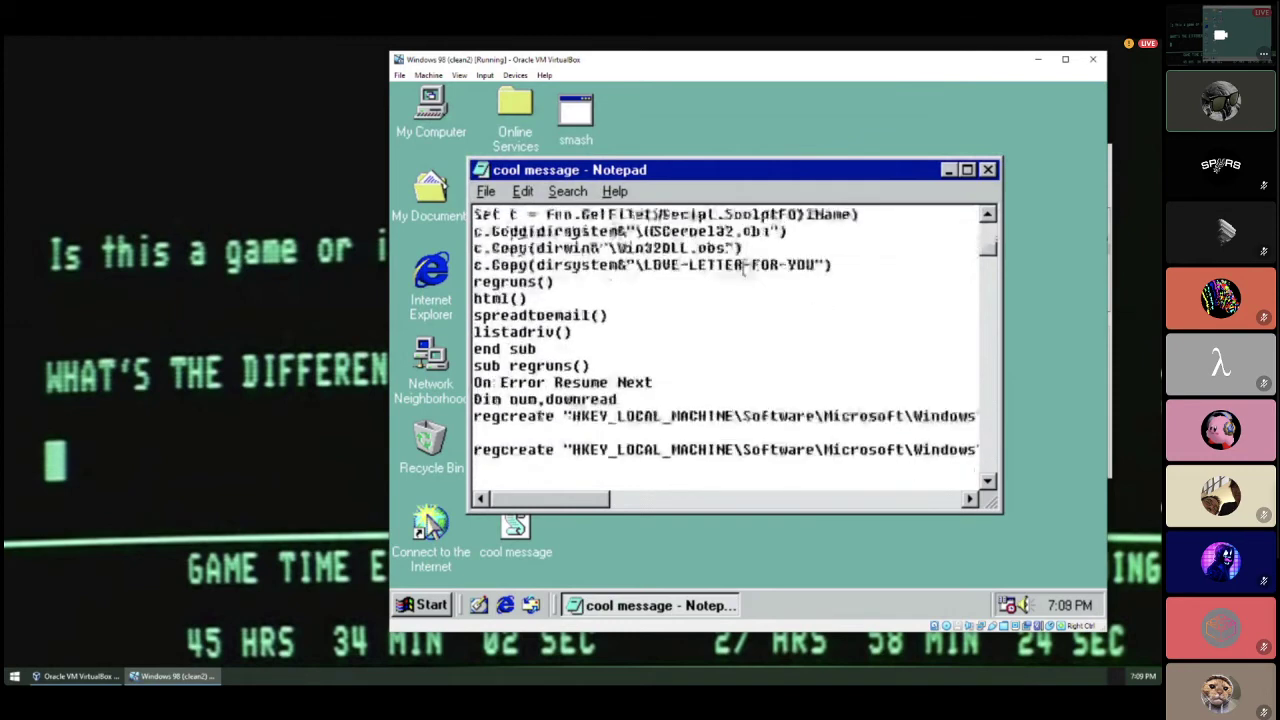
{"action": "scroll", "coordinate": [743, 264], "scroll_direction": "down", "scroll_amount": 10}
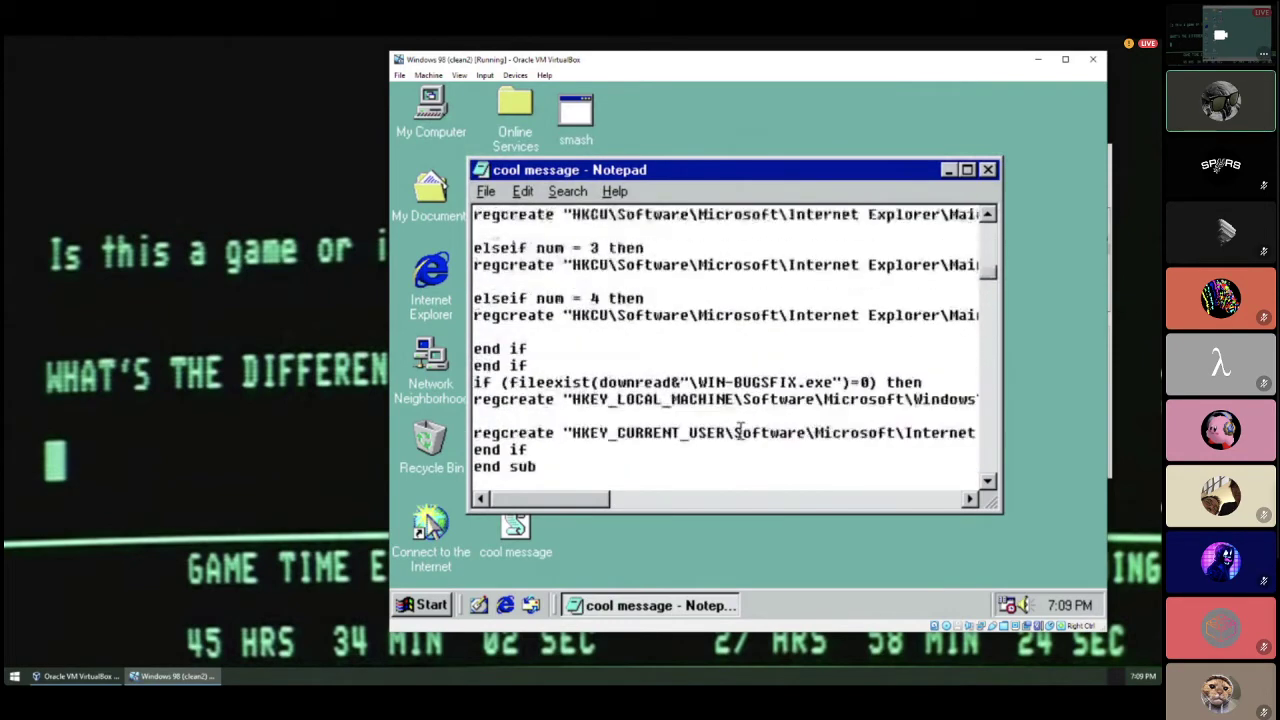
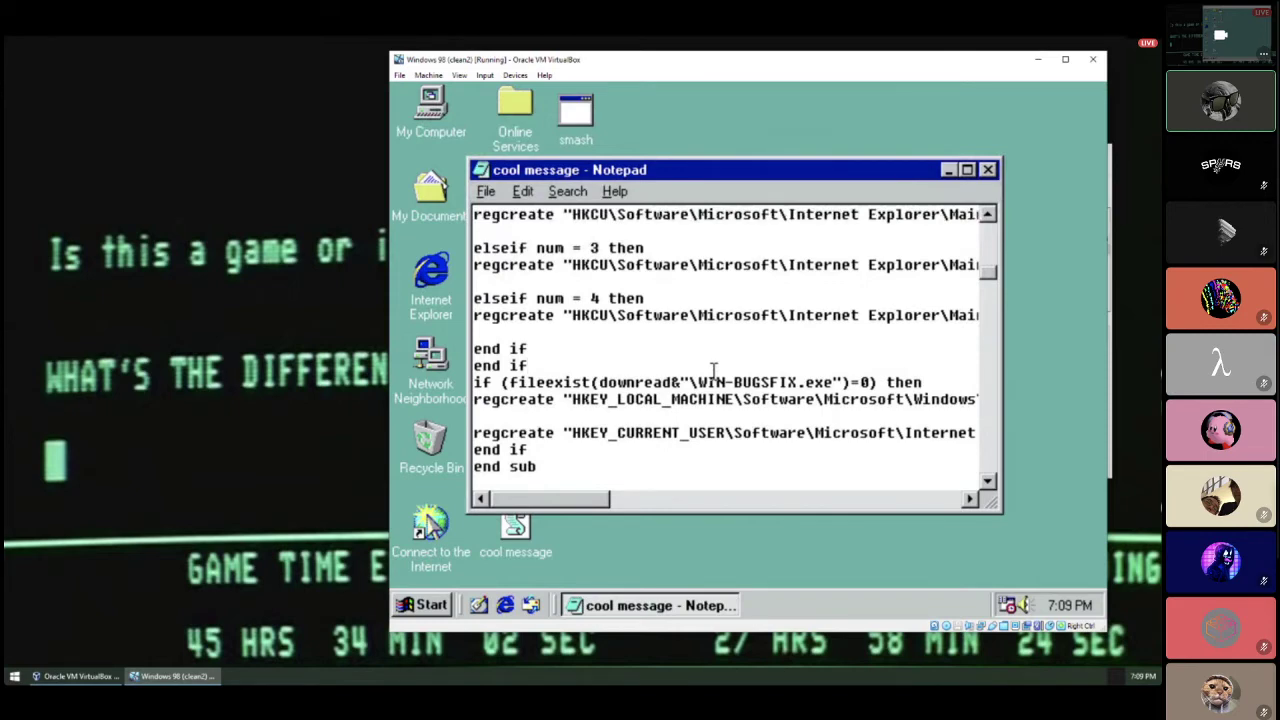
Close the 'cool message' Notepad window and select LOVE-LETTER-FOR-YOU.TXT on the desktop.
{"action": "left_click", "coordinate": [988, 170]}
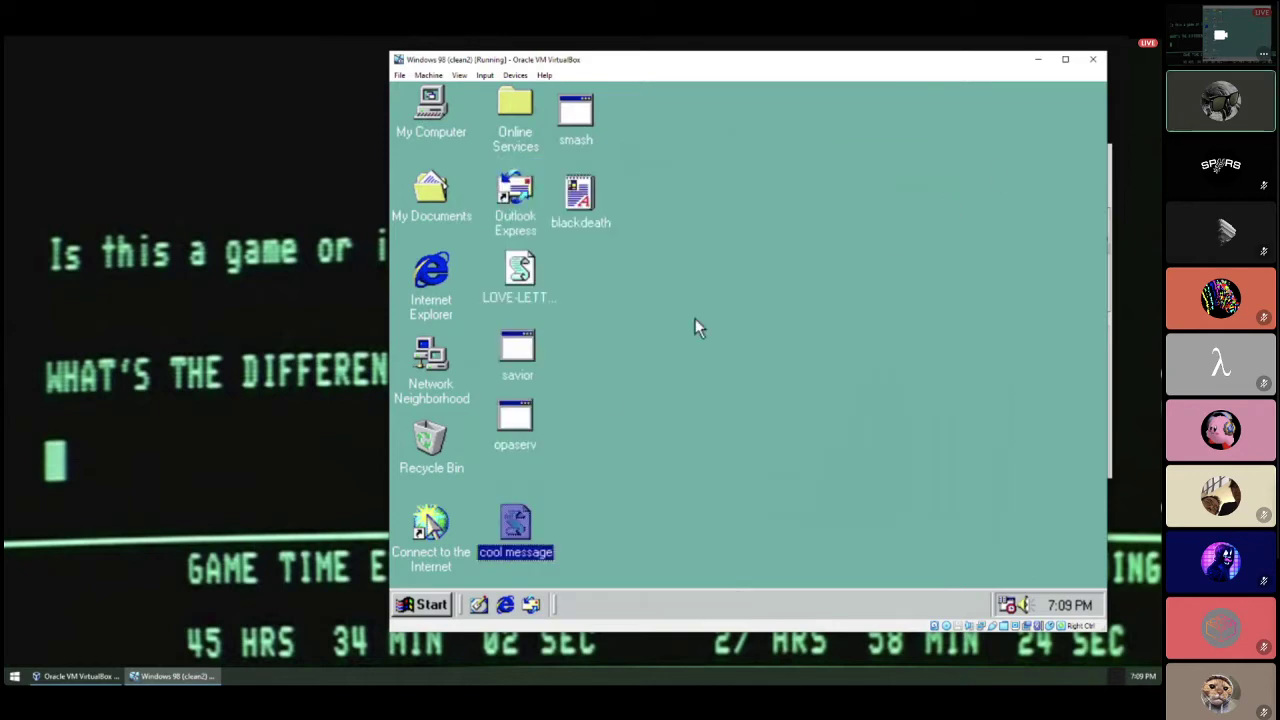
{"action": "key", "text": "l"}
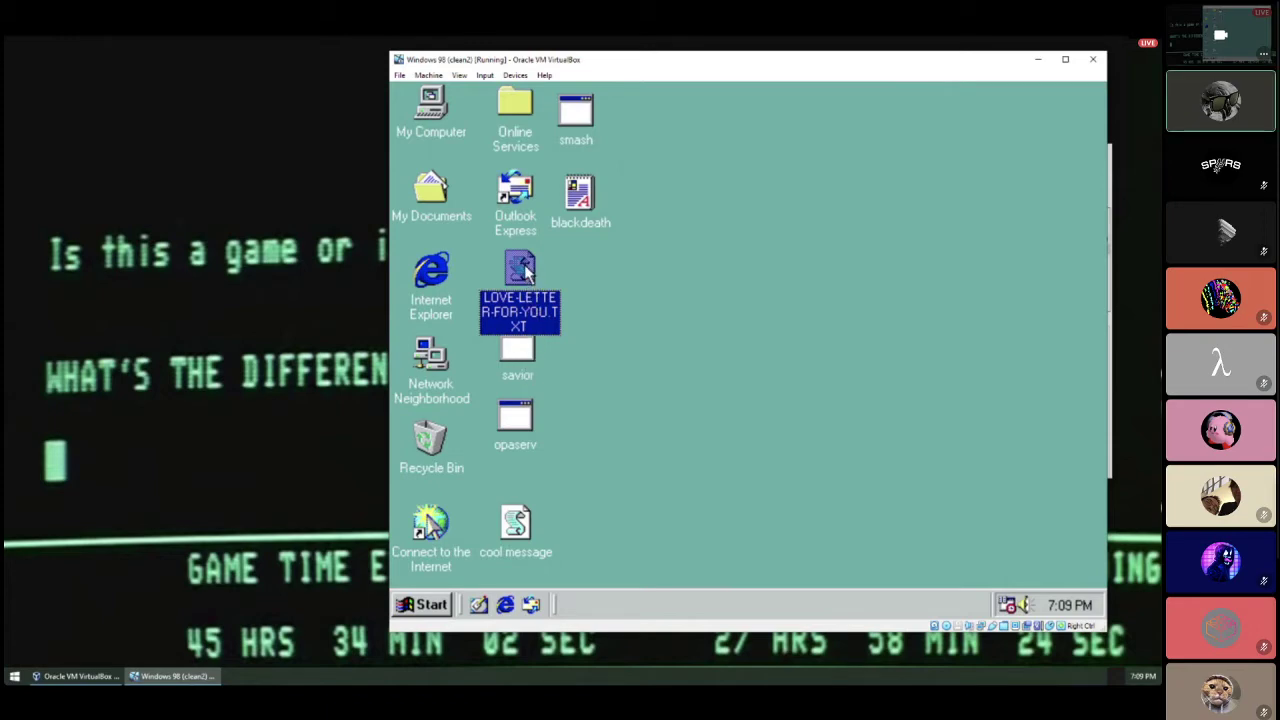
Drag the opaserv icon a little lower on the desktop, leaving nothing selected.
{"action": "left_click", "coordinate": [711, 296]}
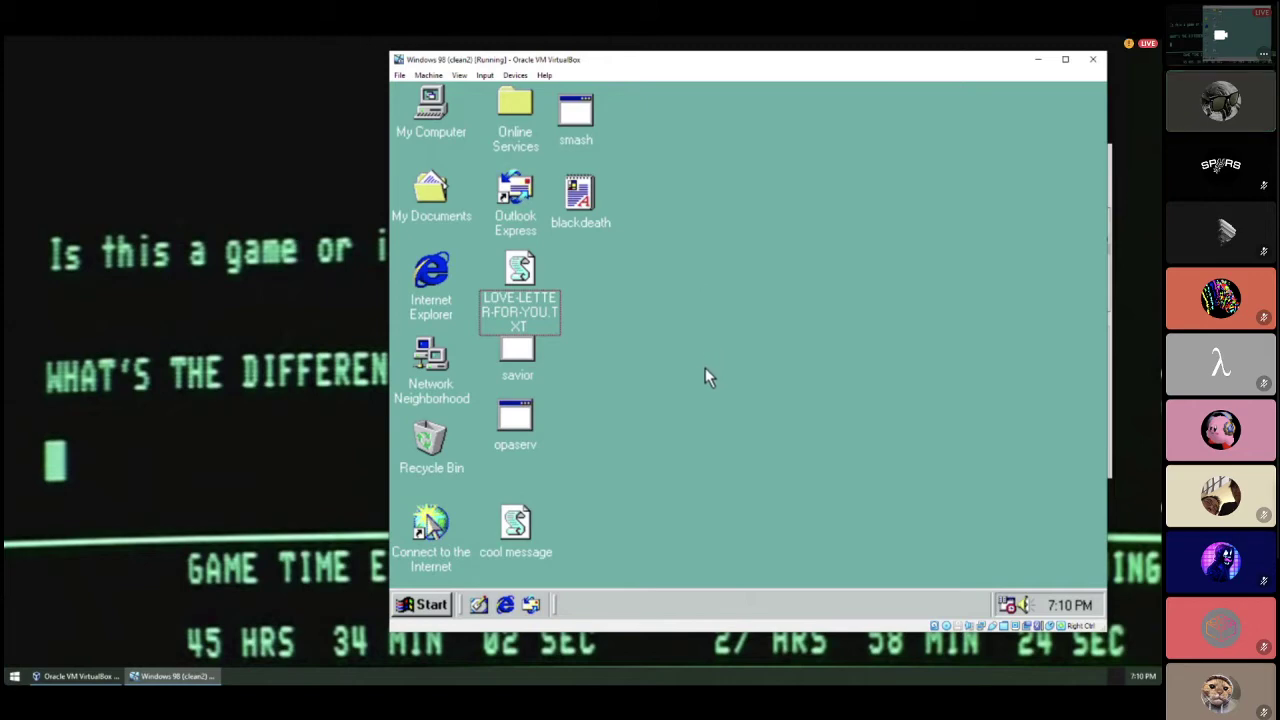
{"action": "left_click_drag", "start_coordinate": [518, 425], "coordinate": [526, 455]}
{"action": "left_click", "coordinate": [728, 399]}
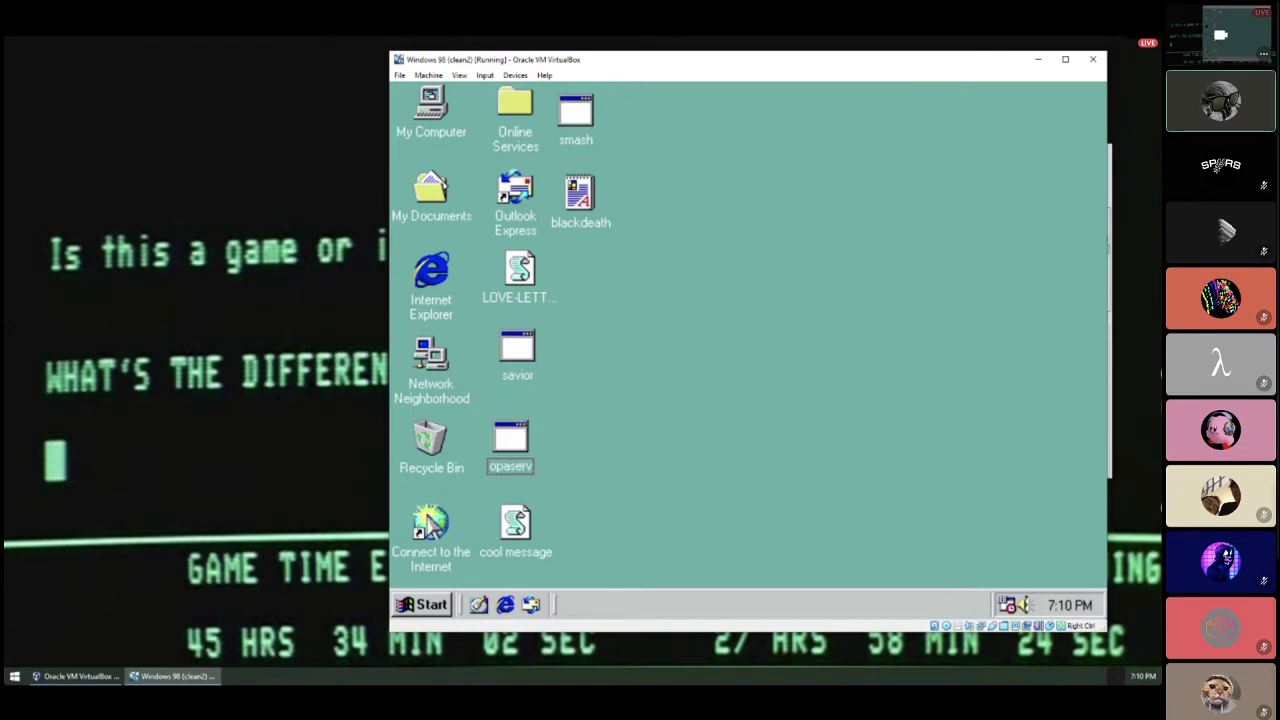
Set the system date to July 14, 2021 in Date/Time Properties from the taskbar clock.
{"action": "double_click", "coordinate": [1060, 608]}
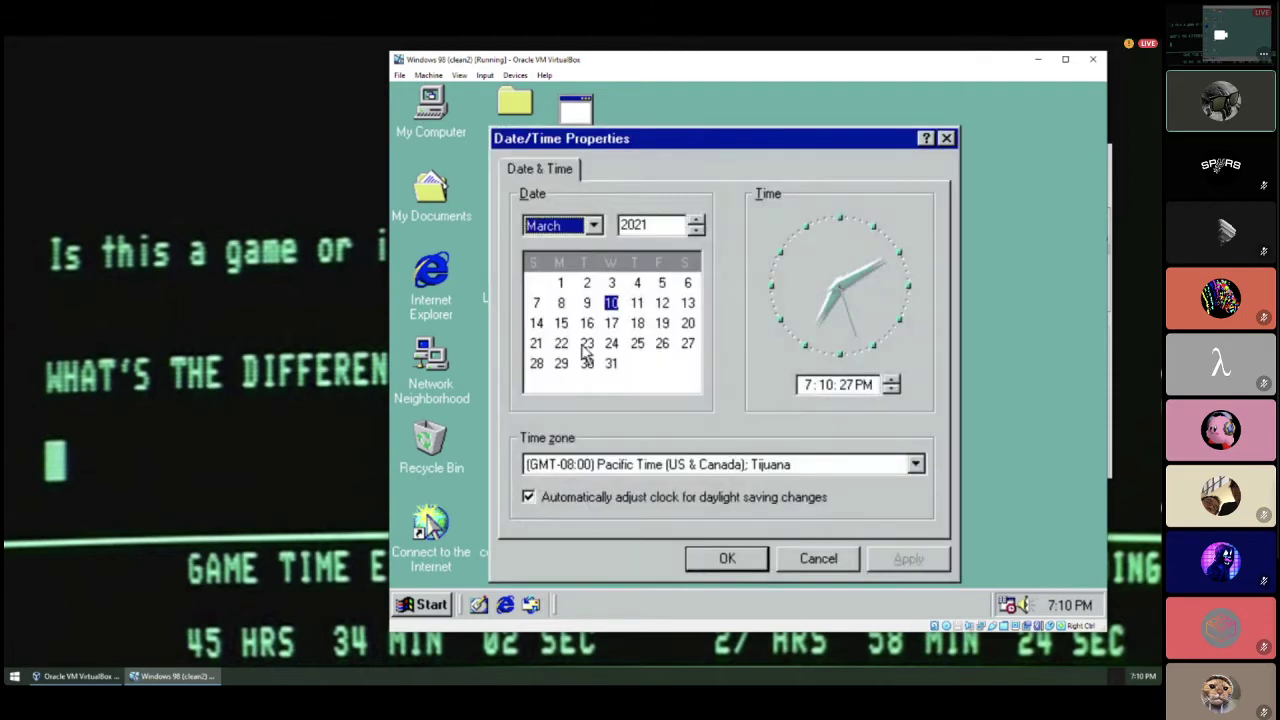
{"action": "left_click", "coordinate": [578, 226]}
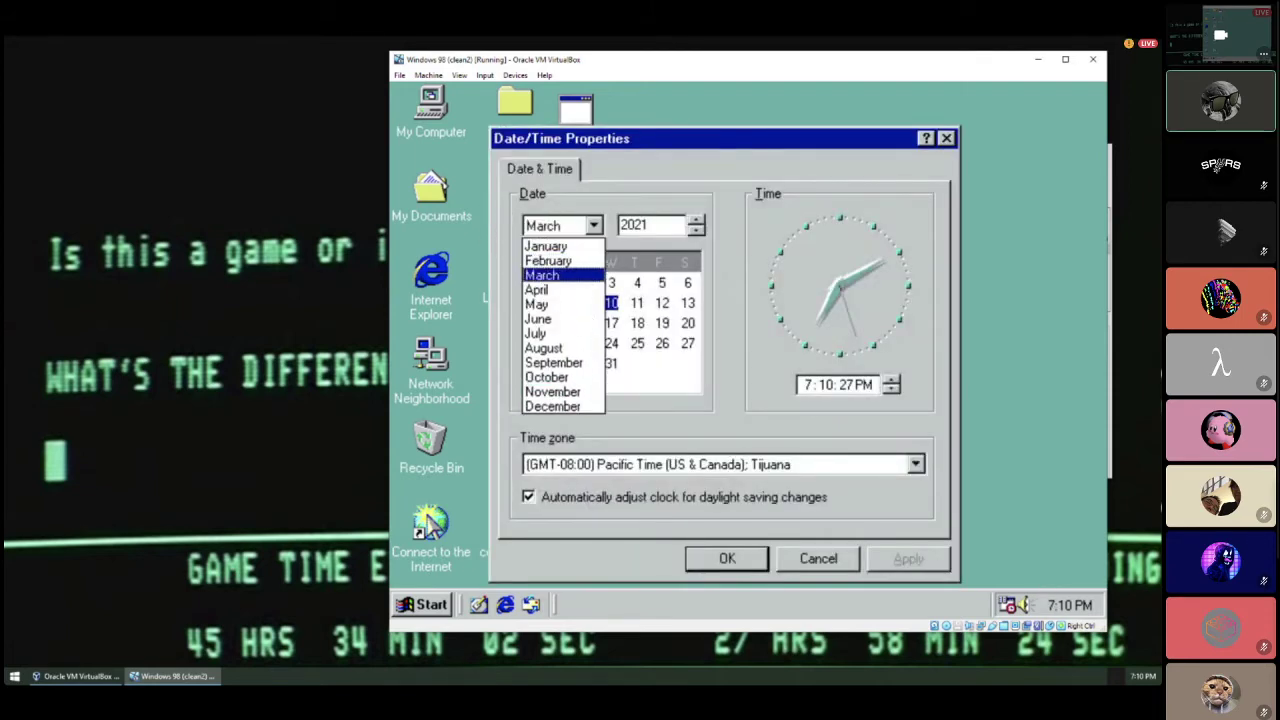
{"action": "left_click", "coordinate": [568, 333]}
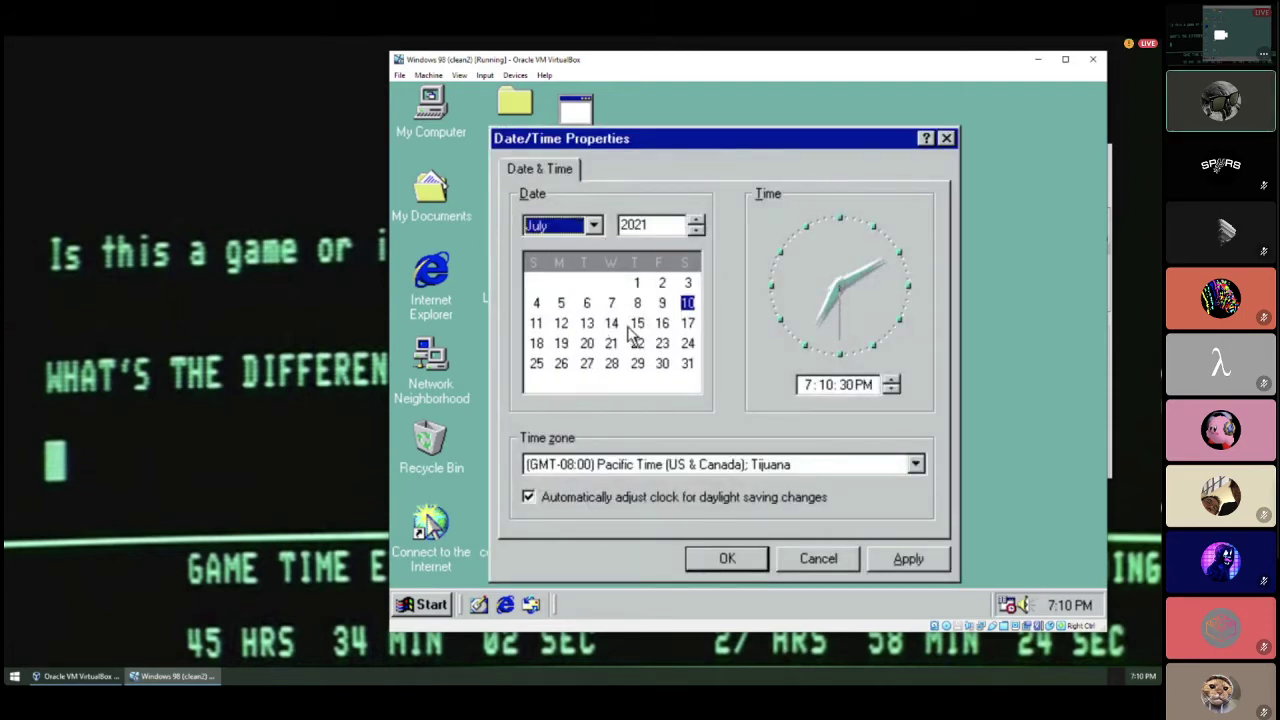
{"action": "left_click", "coordinate": [611, 323]}
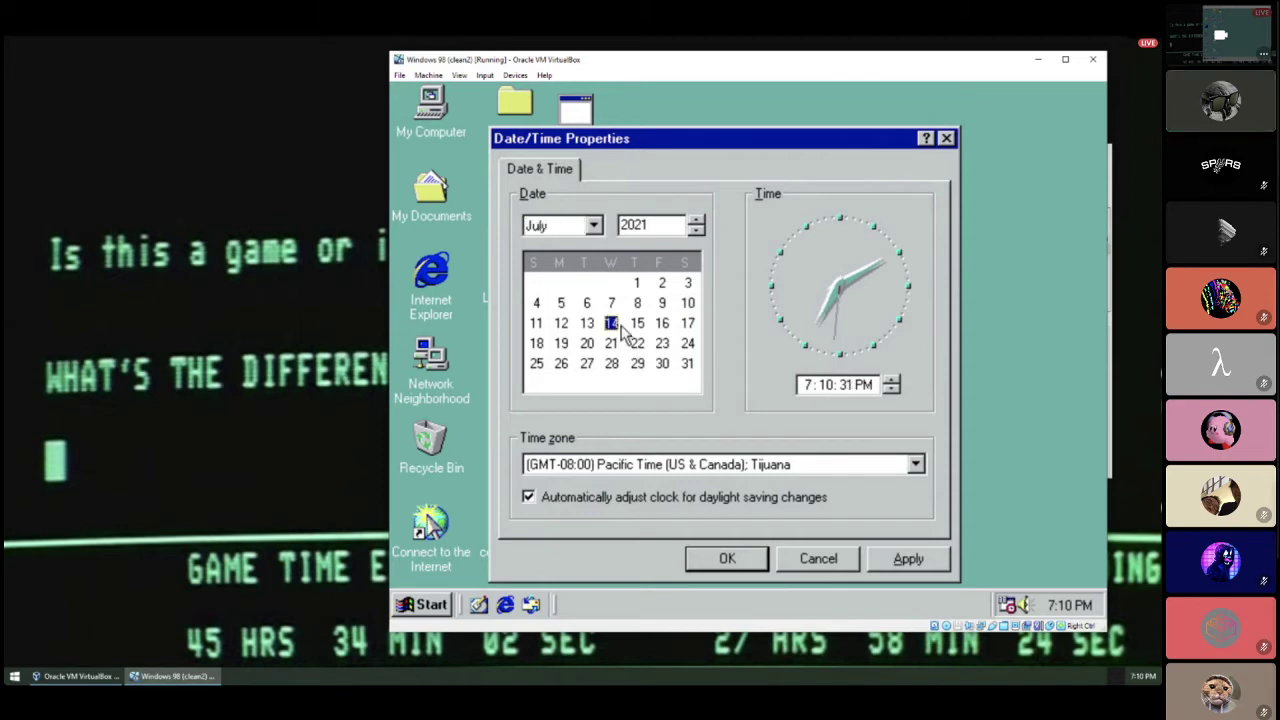
{"action": "left_click", "coordinate": [718, 560]}
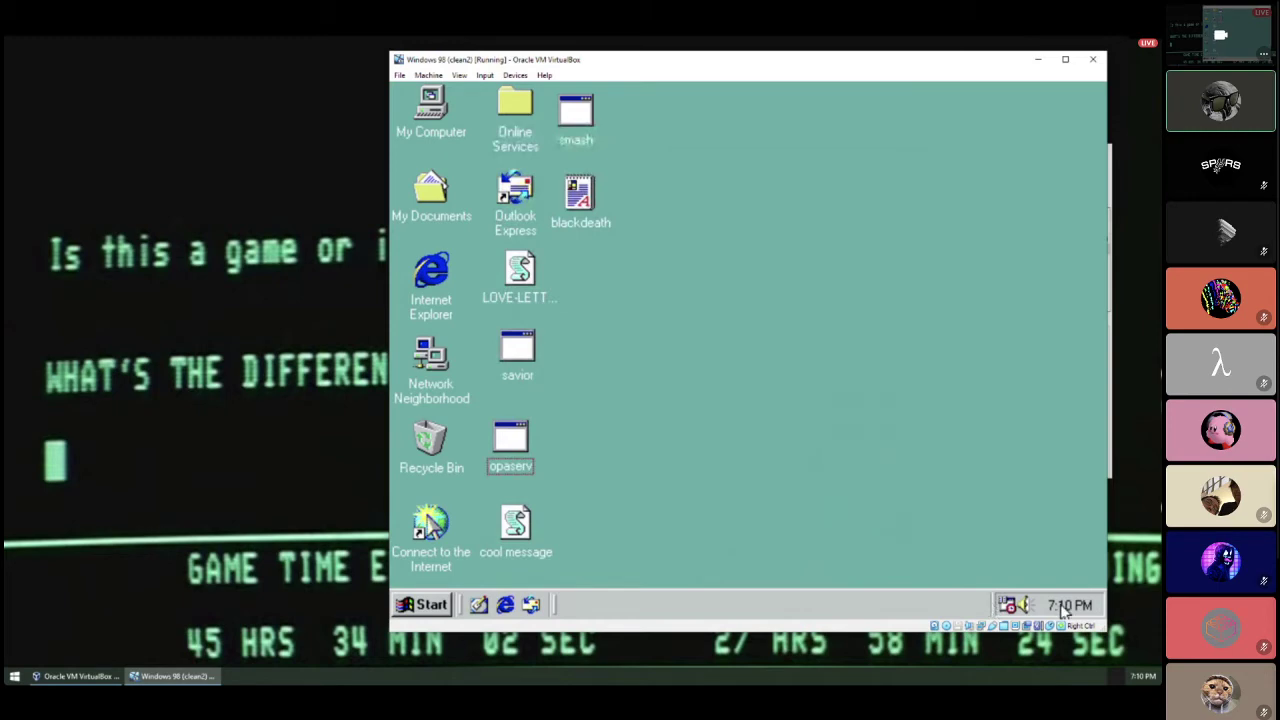
{"action": "mouse_move", "coordinate": [1065, 610]}
Launch the smash program from its desktop icon.
{"action": "left_click", "coordinate": [588, 116]}
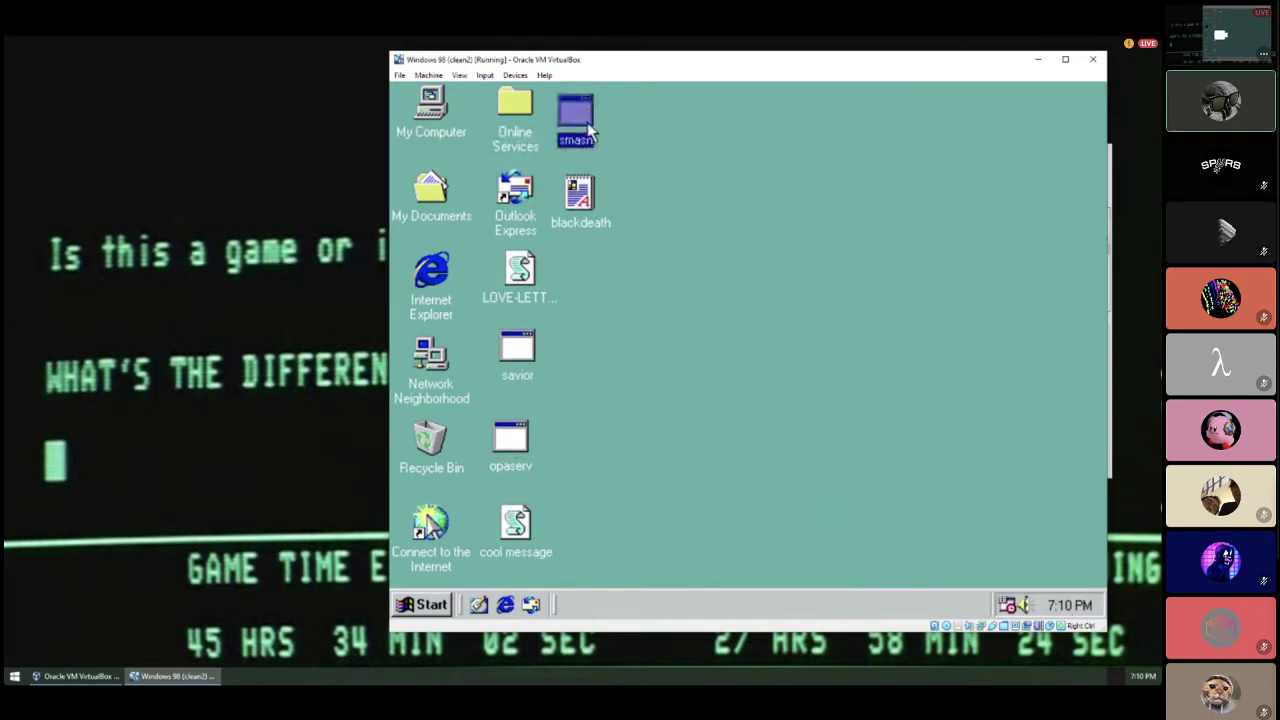
{"action": "double_click", "coordinate": [588, 128]}
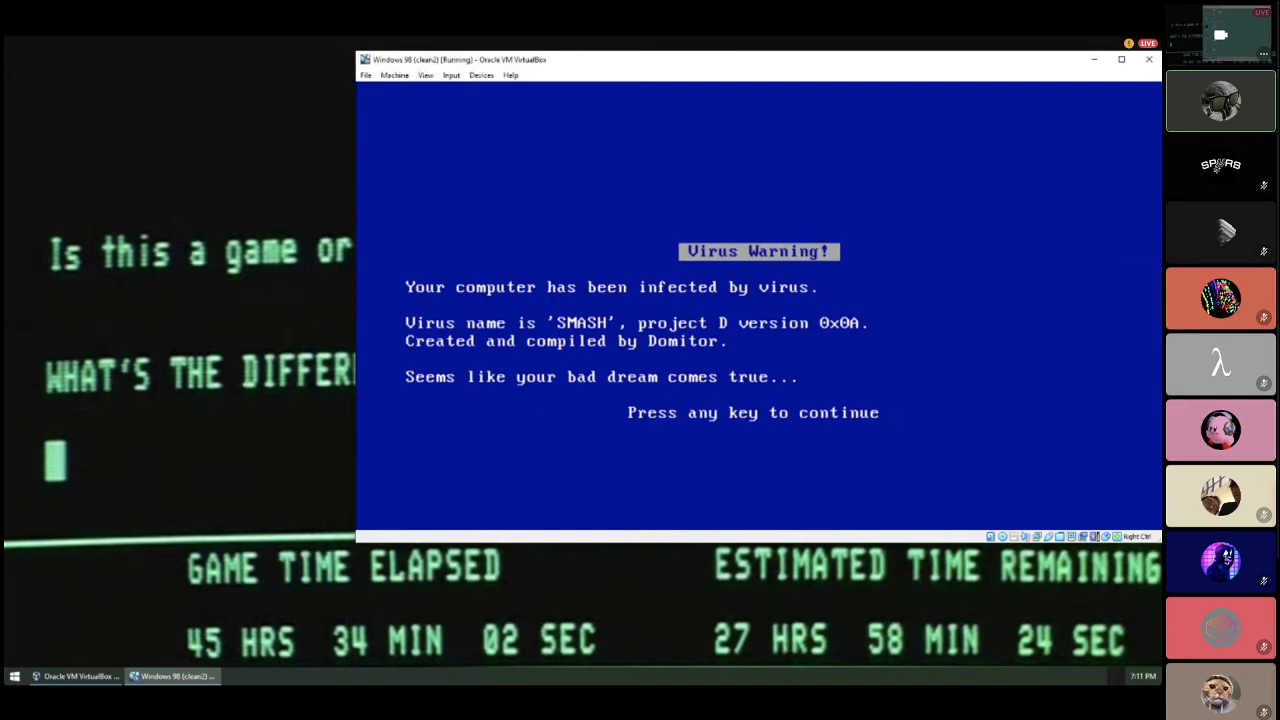
Dismiss the smash Virus Warning screen so the VM reboots to 'Formating hard disk...'.
{"action": "key", "text": "Return"}
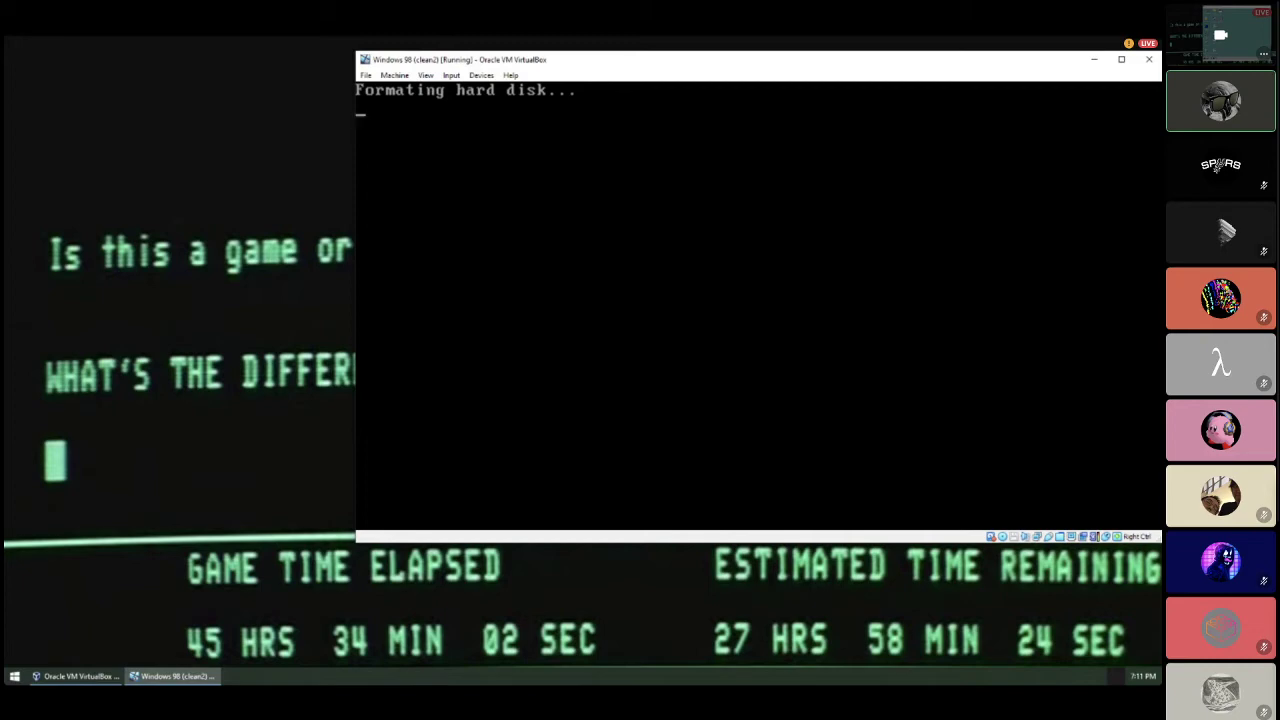
Power off the infected Windows 98 virtual machine.
{"action": "left_click", "coordinate": [366, 75]}
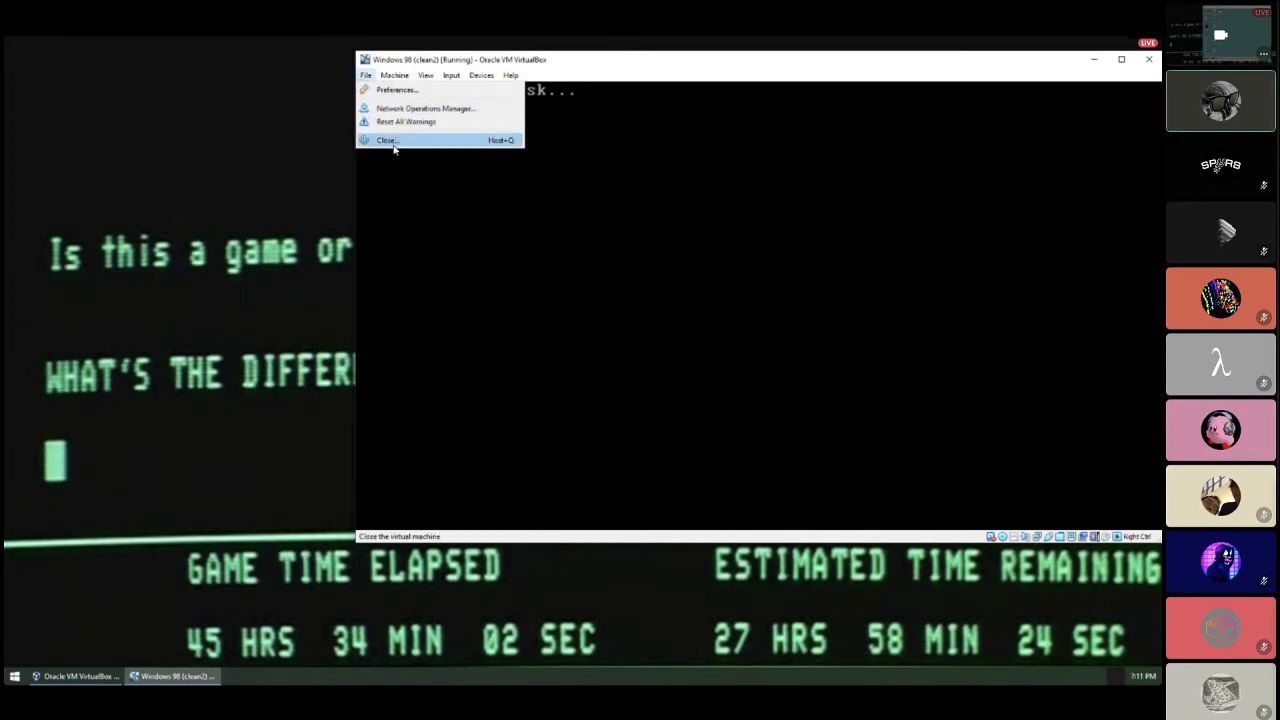
{"action": "left_click", "coordinate": [390, 141]}
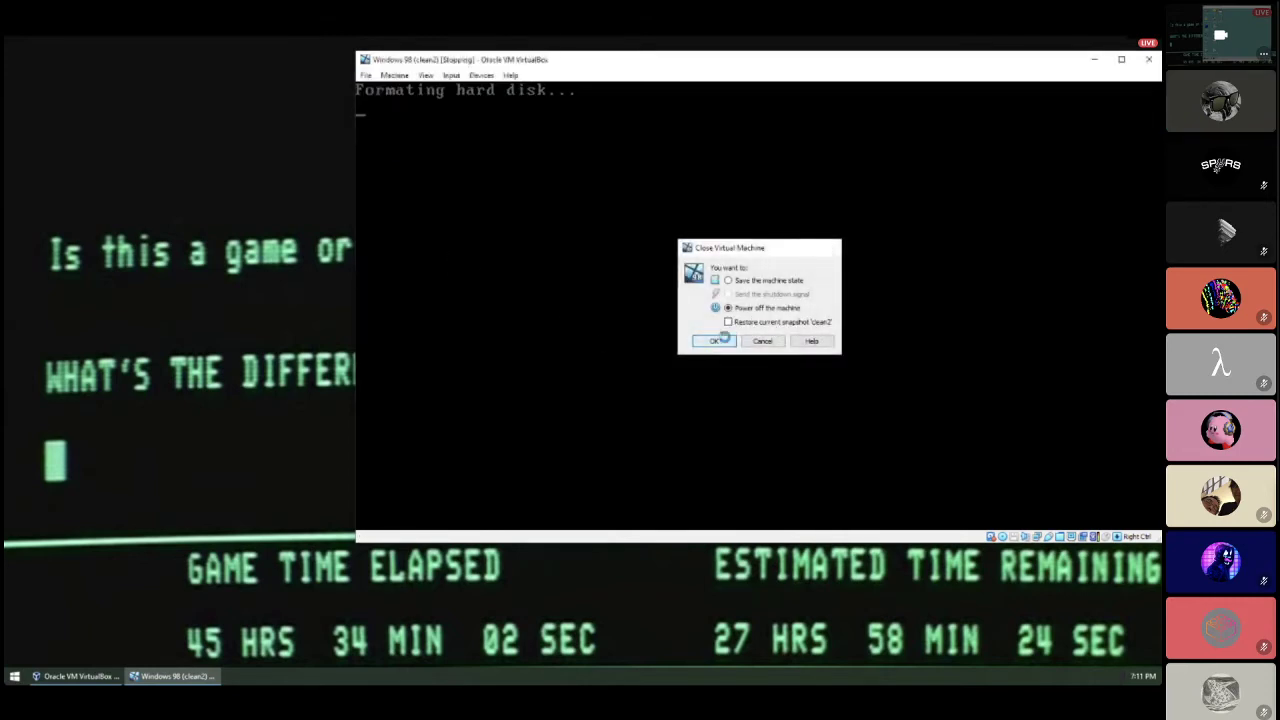
{"action": "left_click", "coordinate": [714, 341]}
Restore the clean2 snapshot without saving the current state as a snapshot.
{"action": "right_click", "coordinate": [790, 241]}
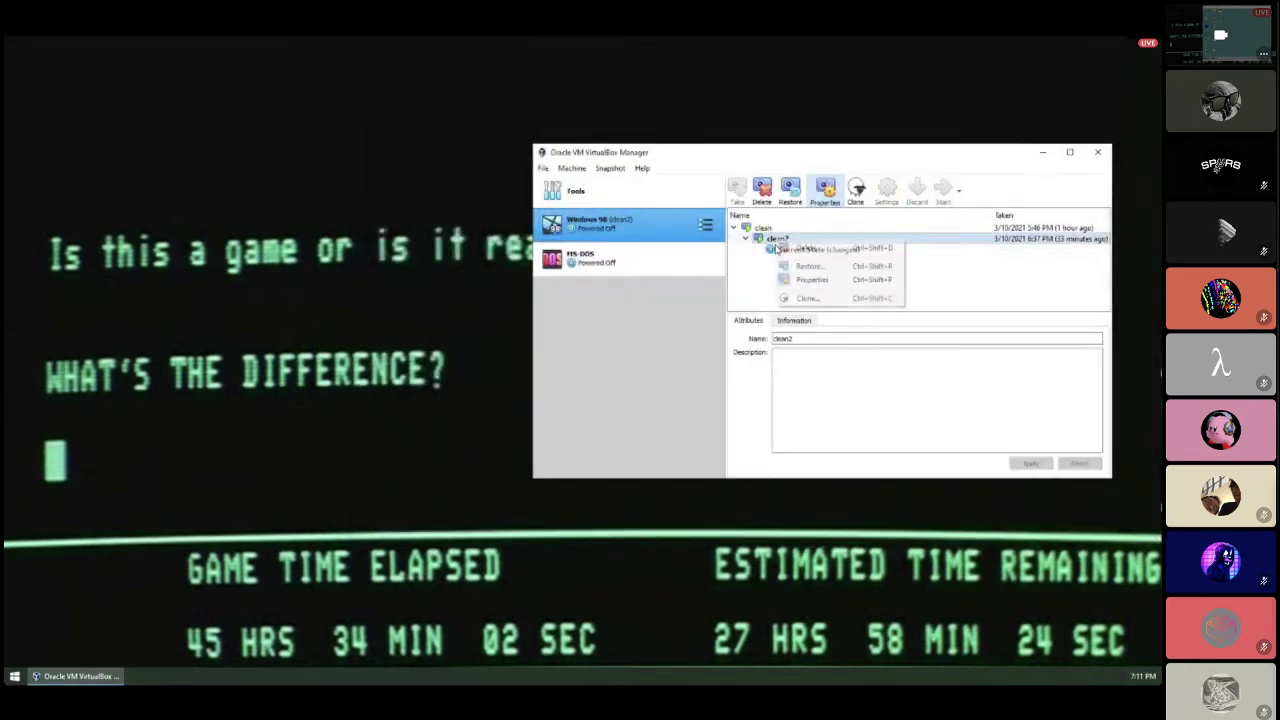
{"action": "left_click", "coordinate": [792, 266]}
{"action": "left_click", "coordinate": [800, 339]}
{"action": "left_click", "coordinate": [797, 358]}
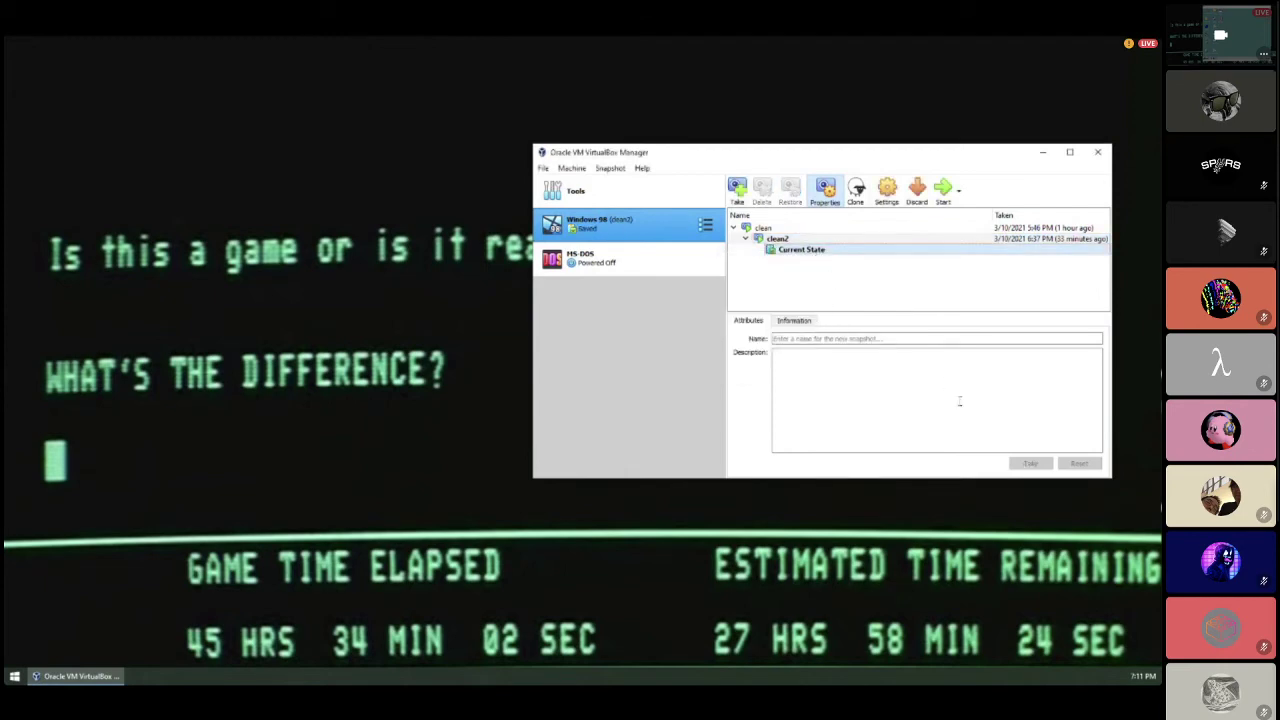
Select Current State and start the restored Windows 98 machine.
{"action": "left_click", "coordinate": [795, 240]}
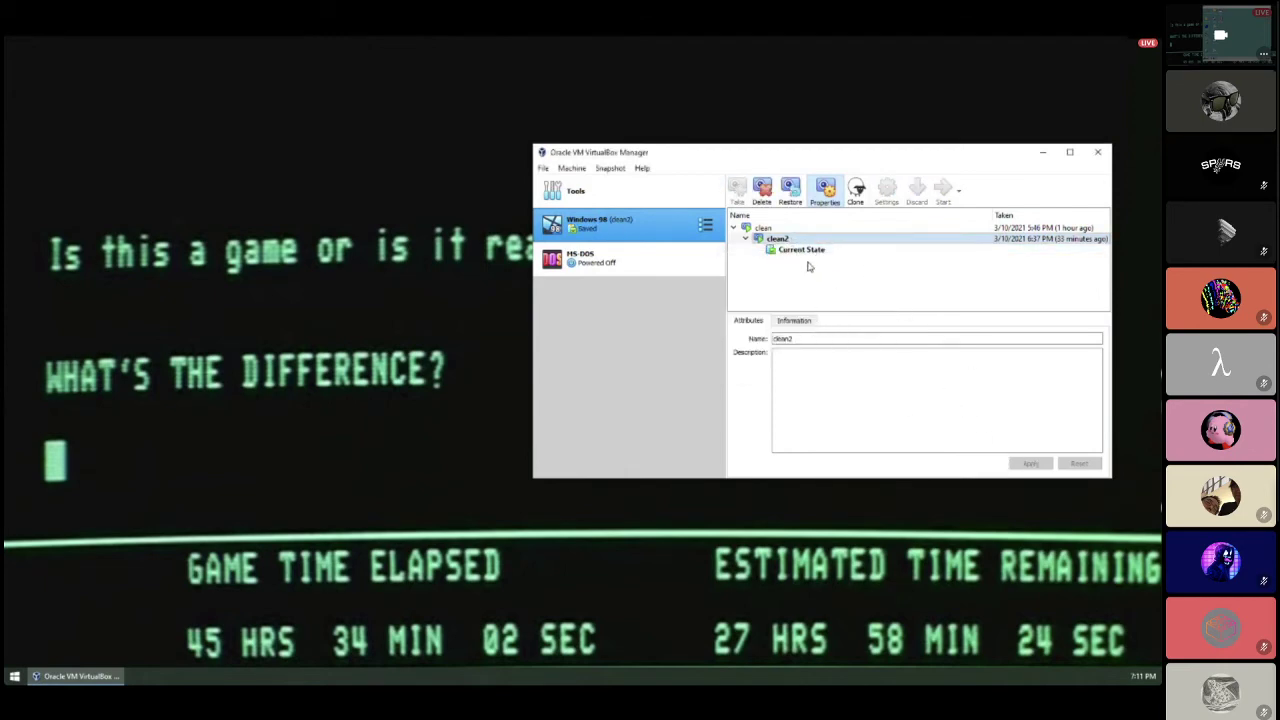
{"action": "left_click", "coordinate": [803, 250]}
{"action": "left_click", "coordinate": [935, 193]}
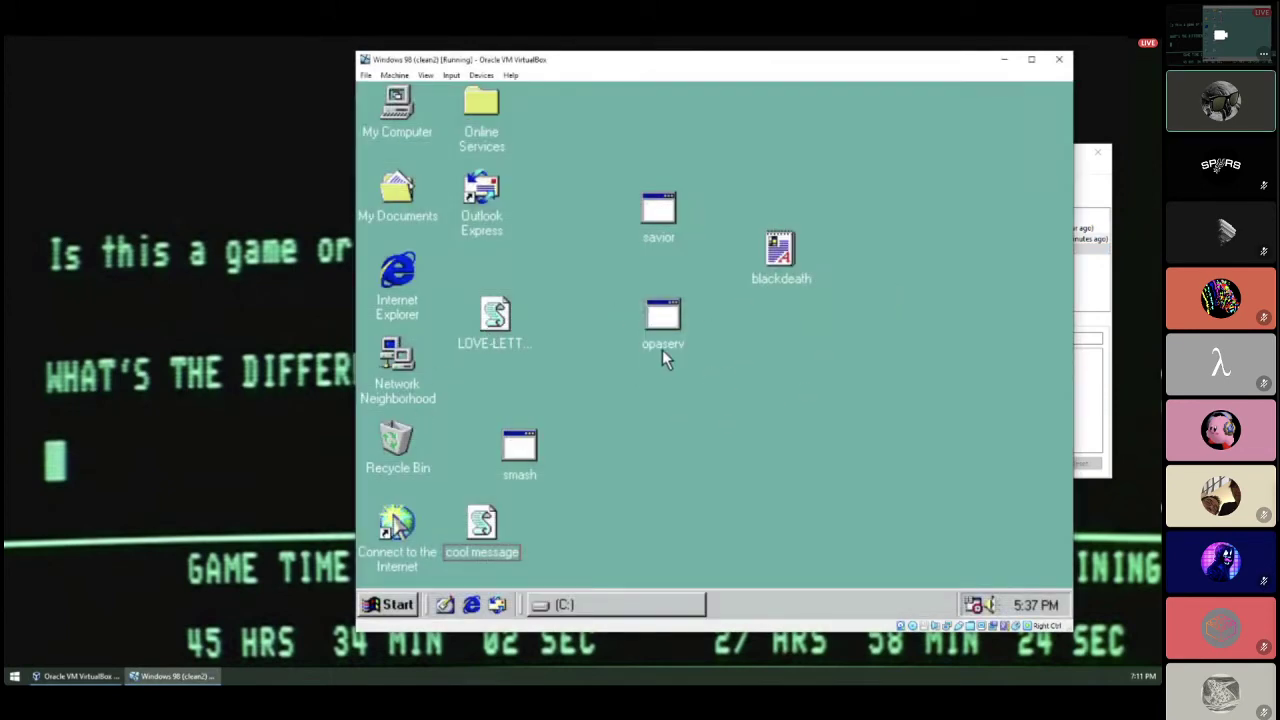
{"action": "double_click", "coordinate": [781, 257]}
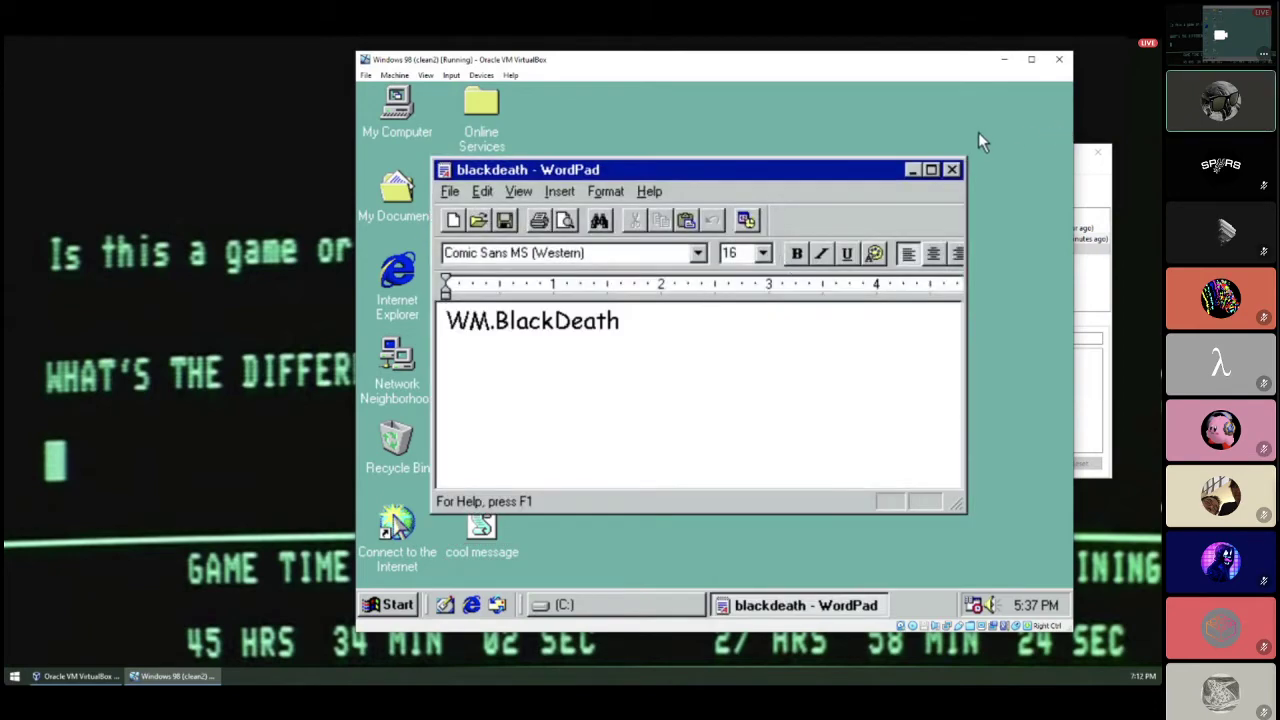
{"action": "left_click", "coordinate": [951, 169]}
{"action": "left_click", "coordinate": [797, 391]}
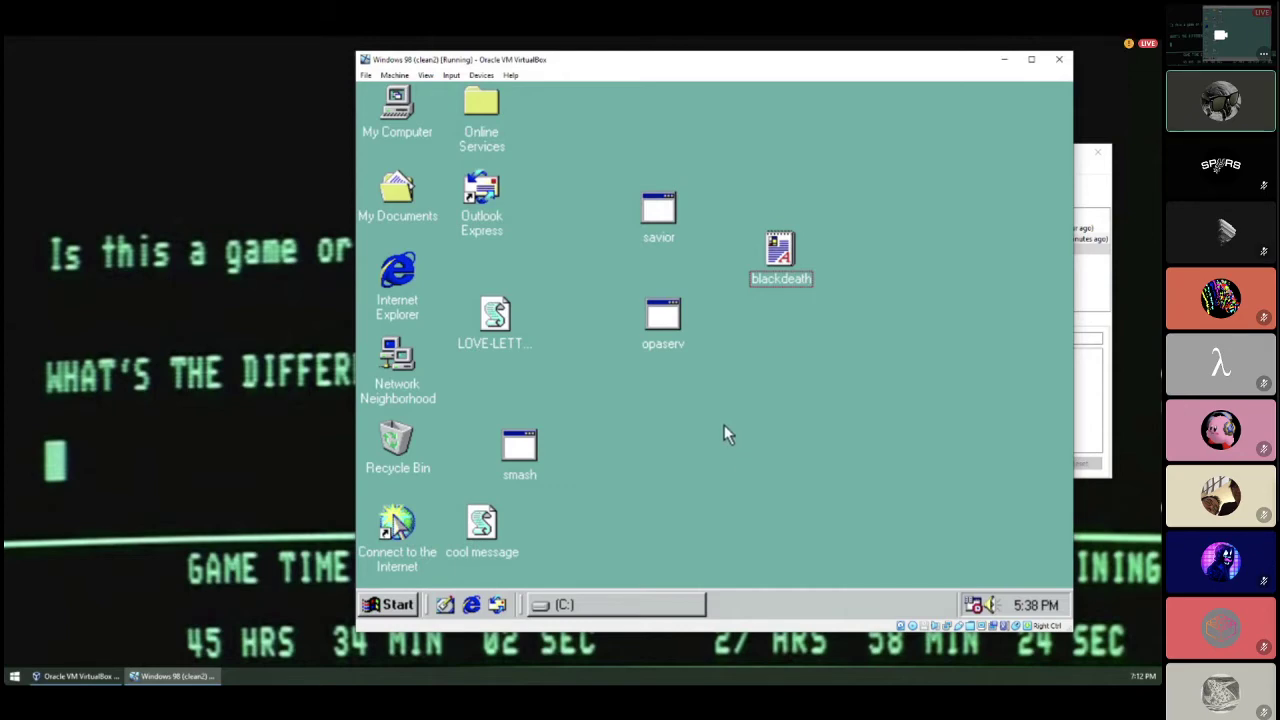
Run opaserv, then open Registry Editor via Start > Run with 'regedit'.
{"action": "double_click", "coordinate": [668, 316]}
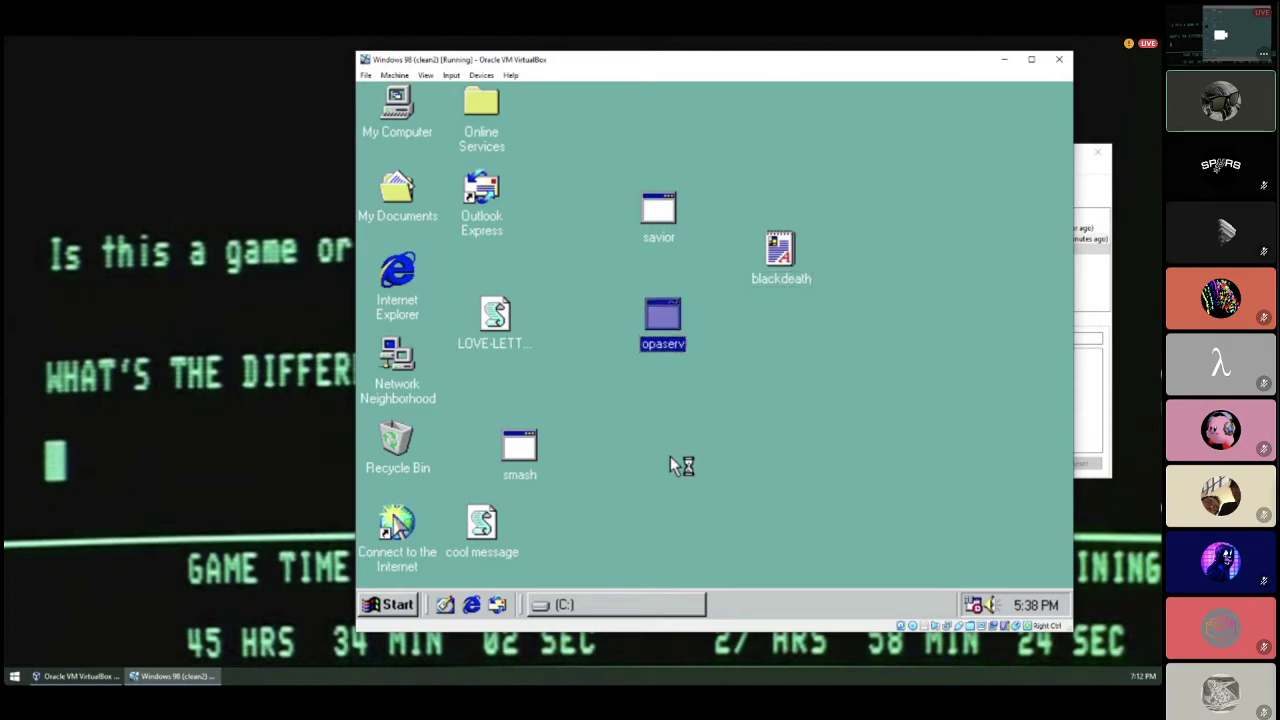
{"action": "left_click", "coordinate": [600, 365]}
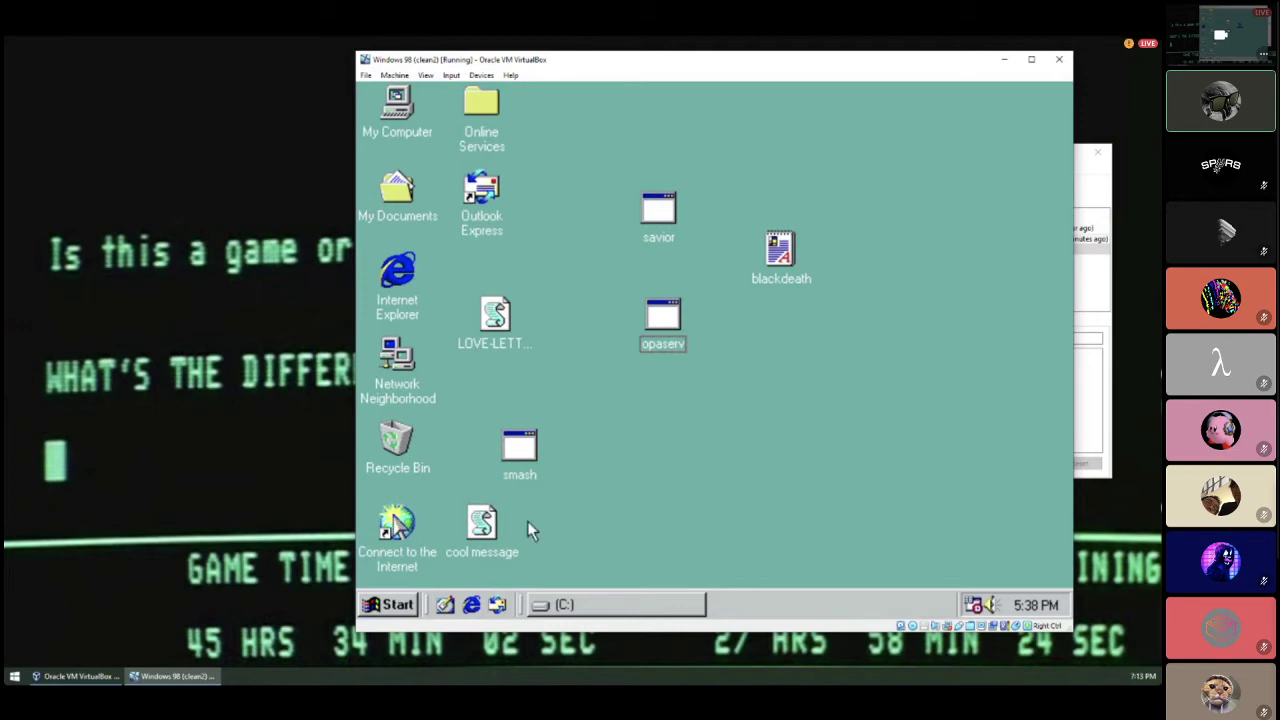
{"action": "left_click", "coordinate": [416, 612]}
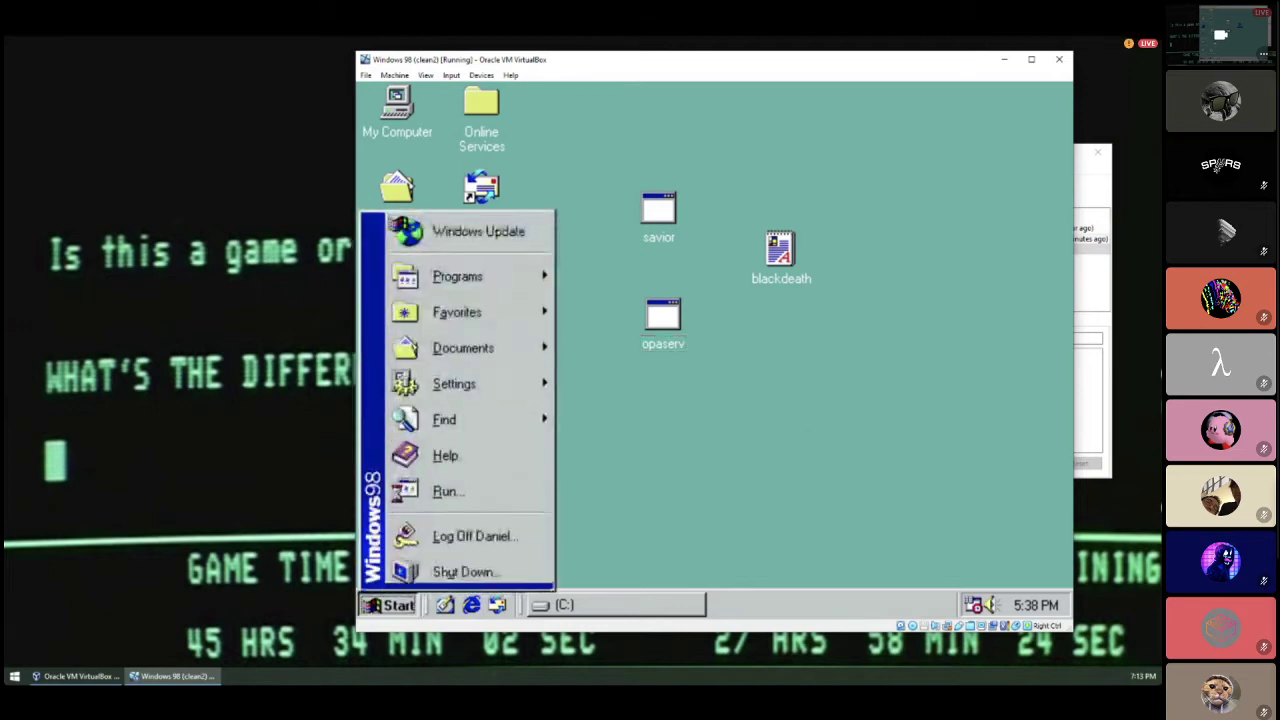
{"action": "left_click", "coordinate": [464, 490]}
{"action": "type", "text": "regedit"}
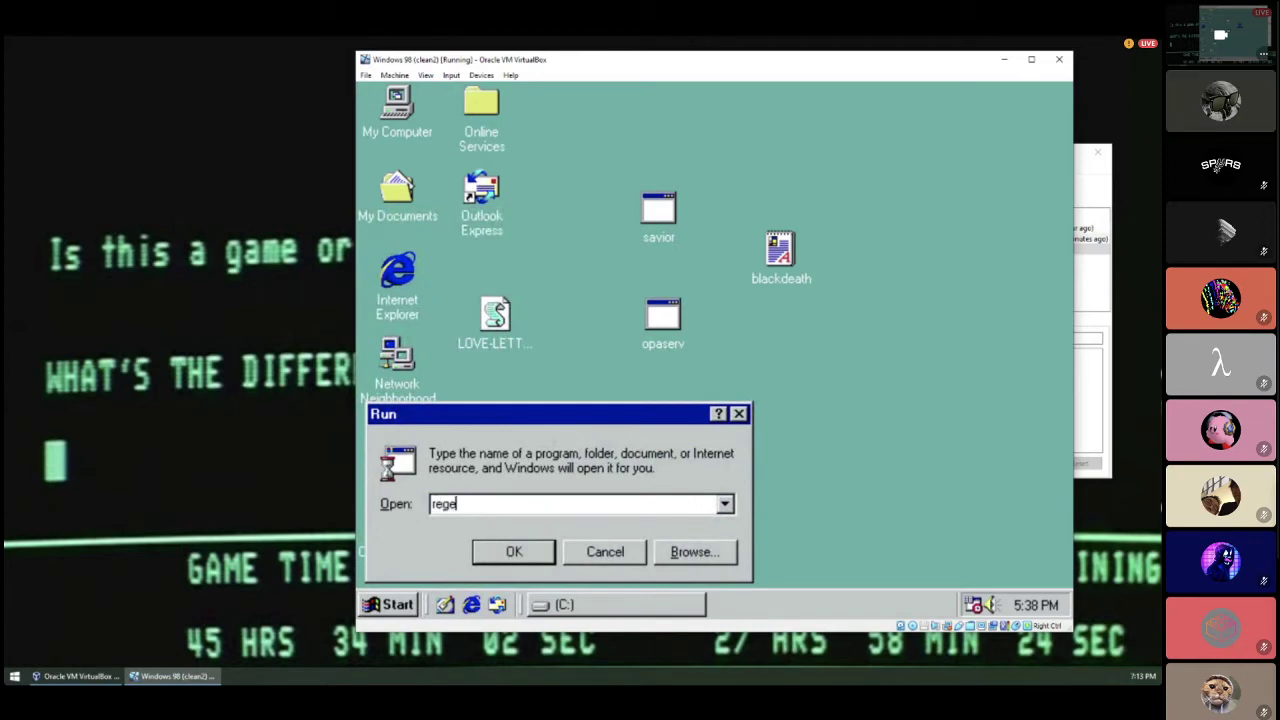
{"action": "key", "text": "Return"}
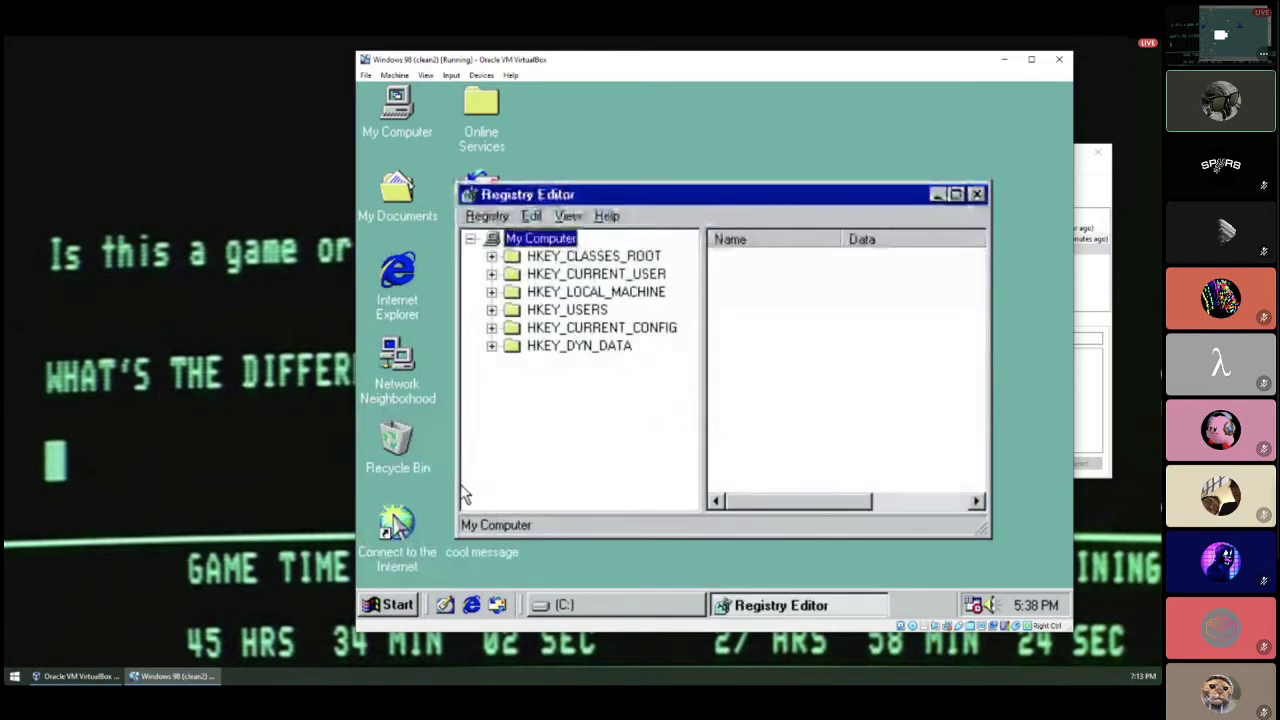
Expand HKEY_LOCAL_MACHINE\Software\Microsoft\Windows\CurrentVersion and scroll to its Run subkey.
{"action": "left_click", "coordinate": [491, 292]}
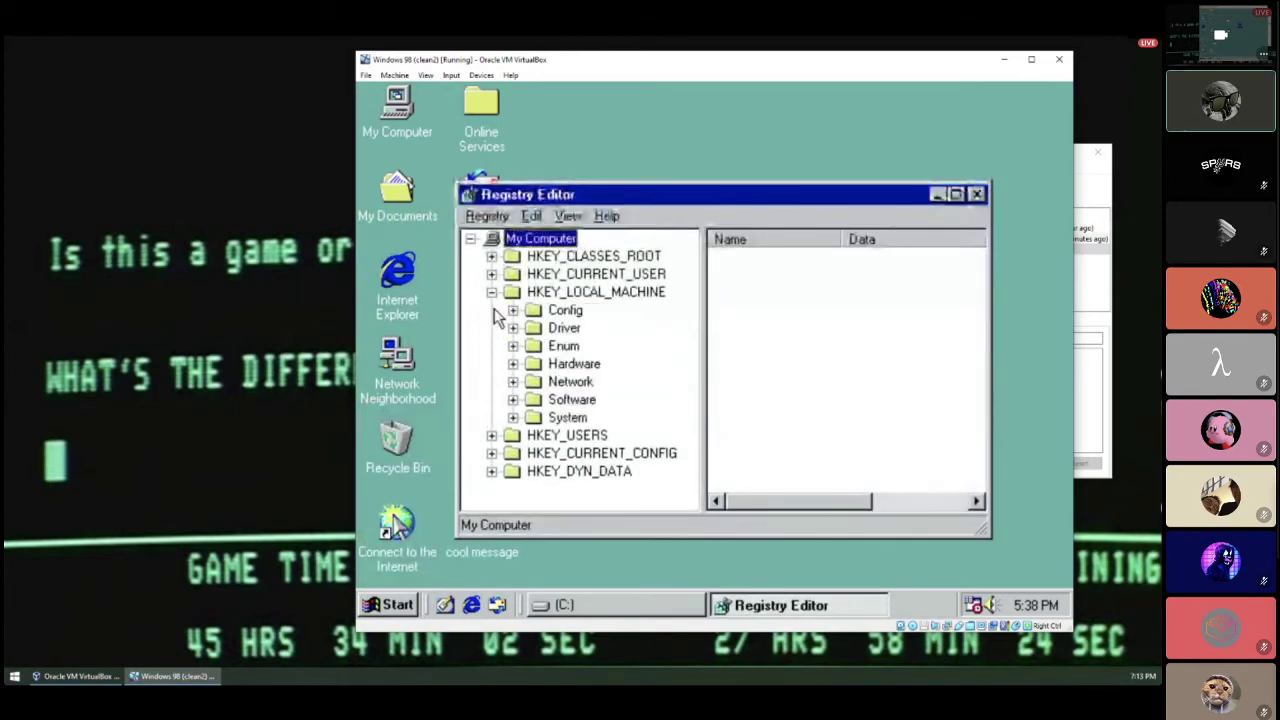
{"action": "left_click", "coordinate": [513, 417]}
{"action": "left_click", "coordinate": [513, 399]}
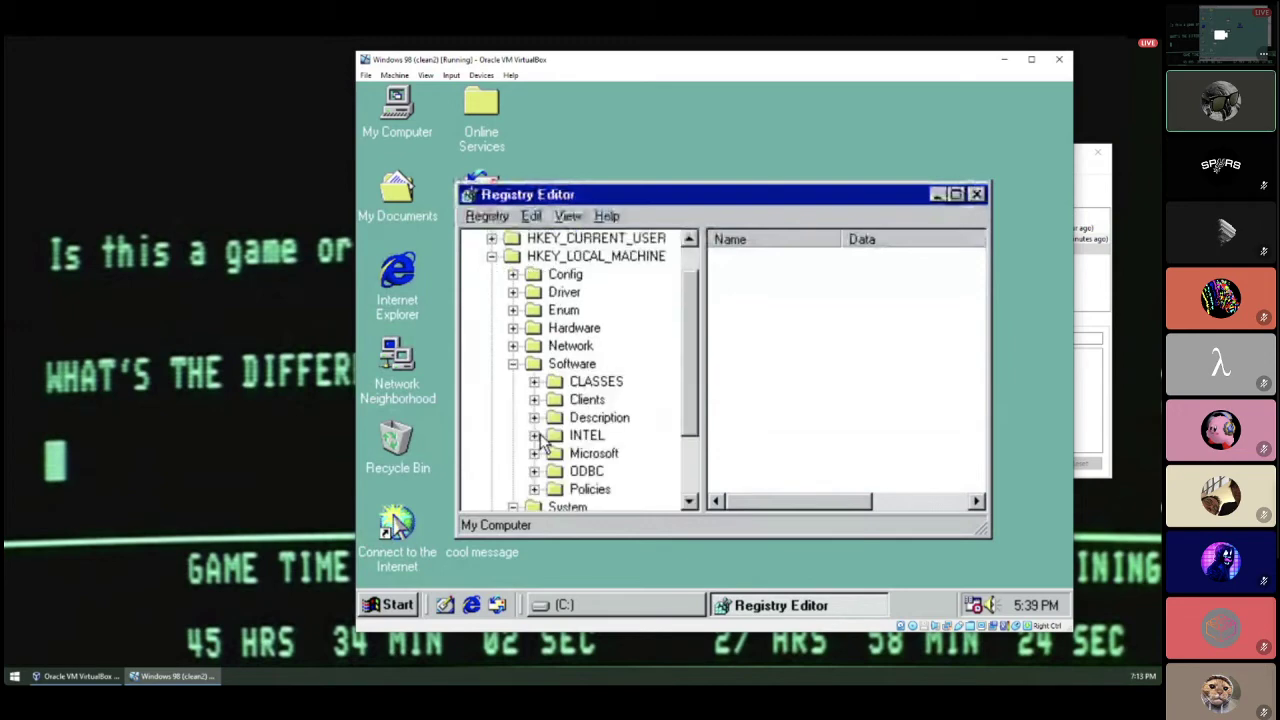
{"action": "scroll", "coordinate": [395, 522], "scroll_direction": "down", "scroll_amount": 13}
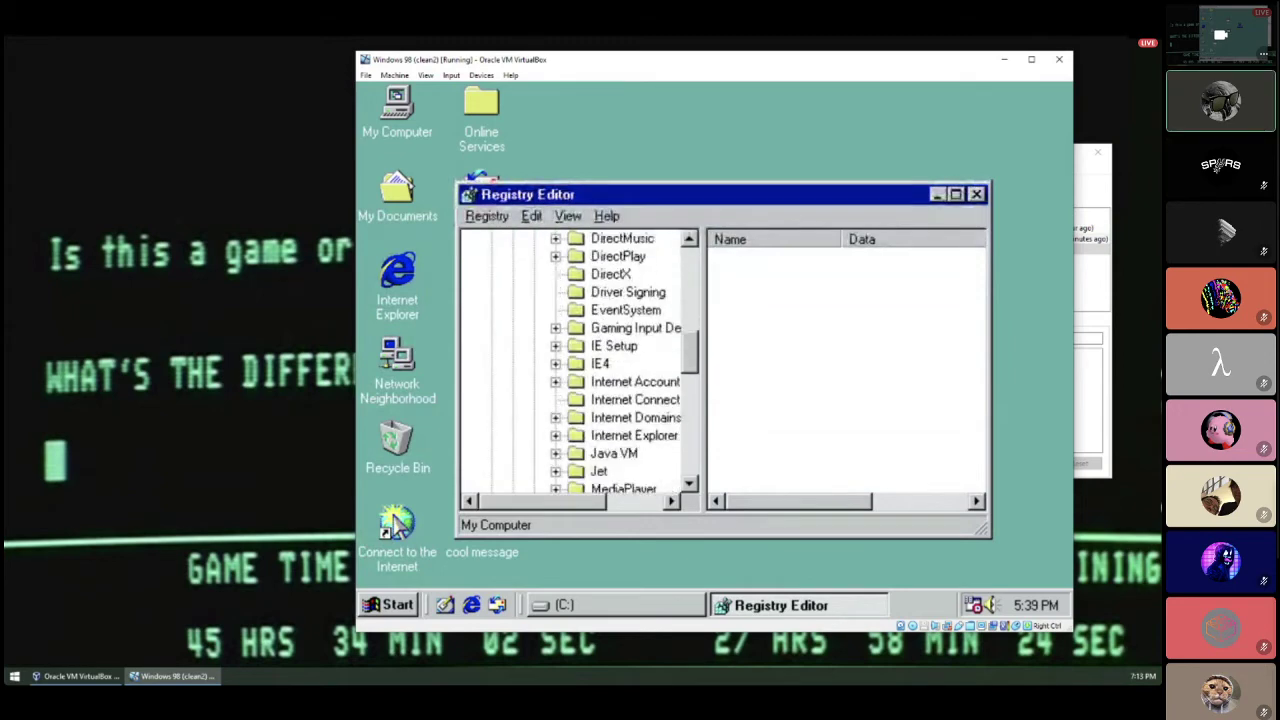
{"action": "scroll", "coordinate": [580, 360], "scroll_direction": "down", "scroll_amount": 2}
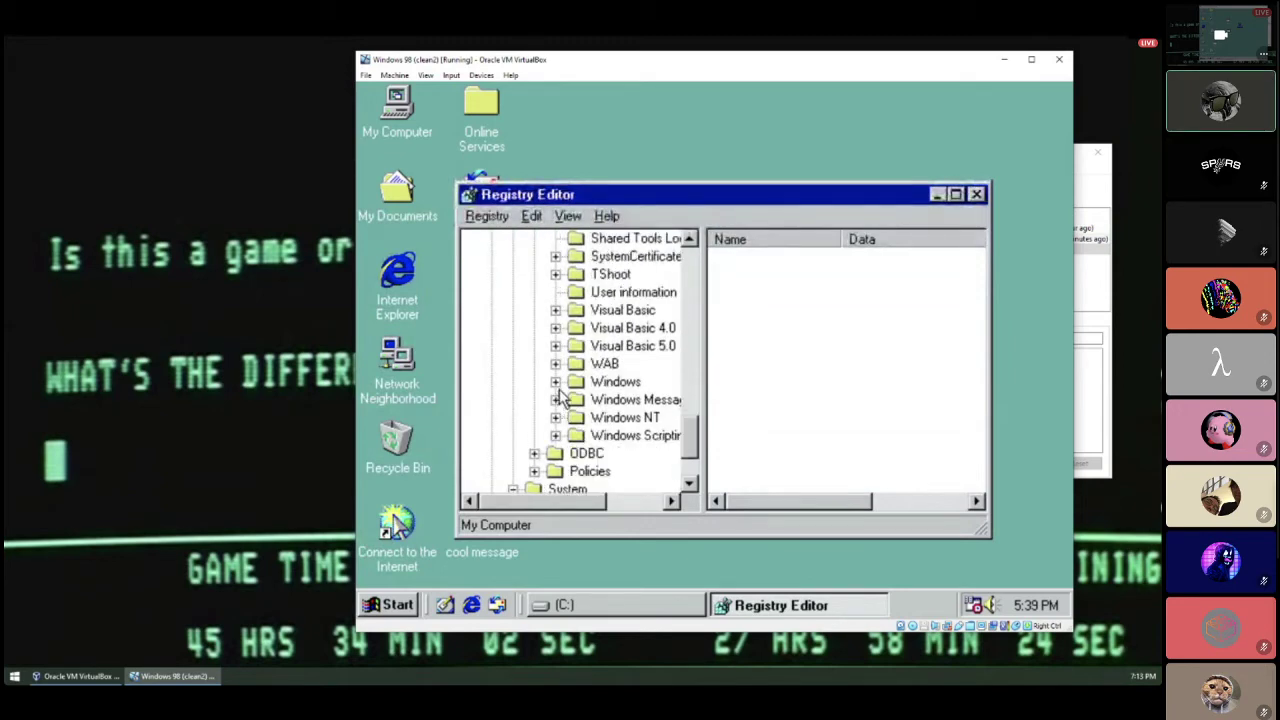
{"action": "left_click", "coordinate": [555, 381]}
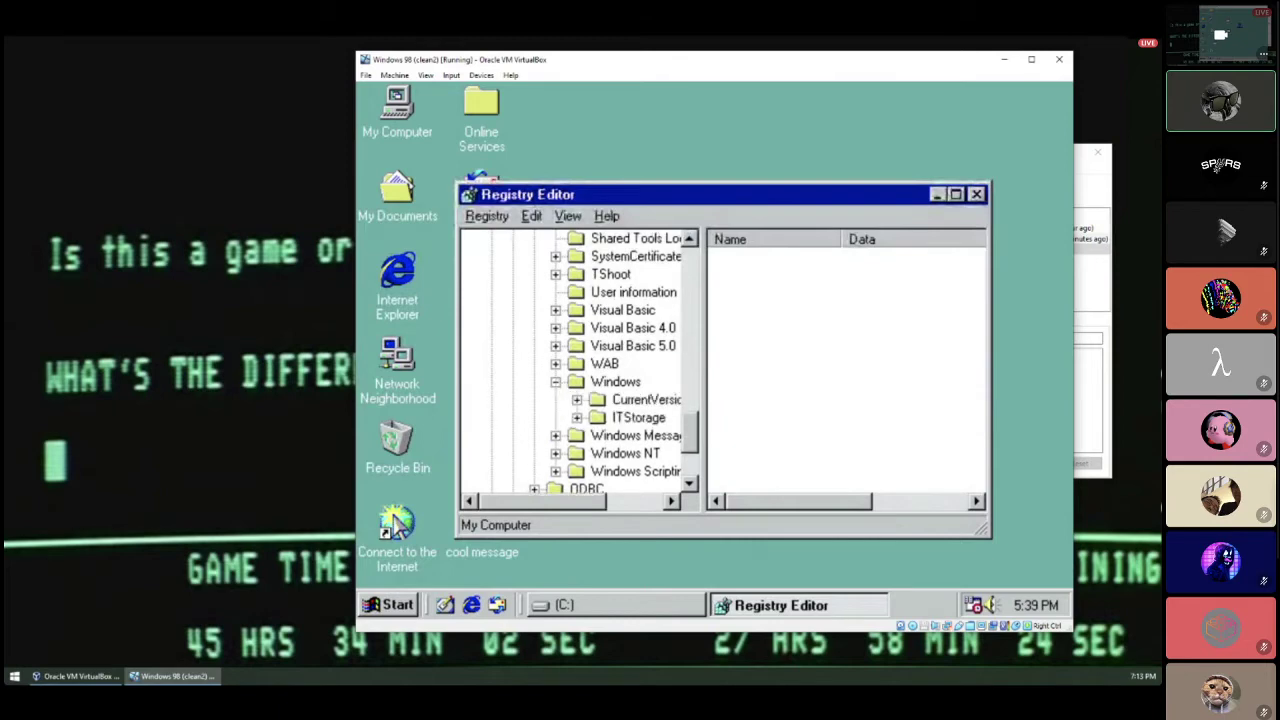
{"action": "left_click", "coordinate": [577, 400]}
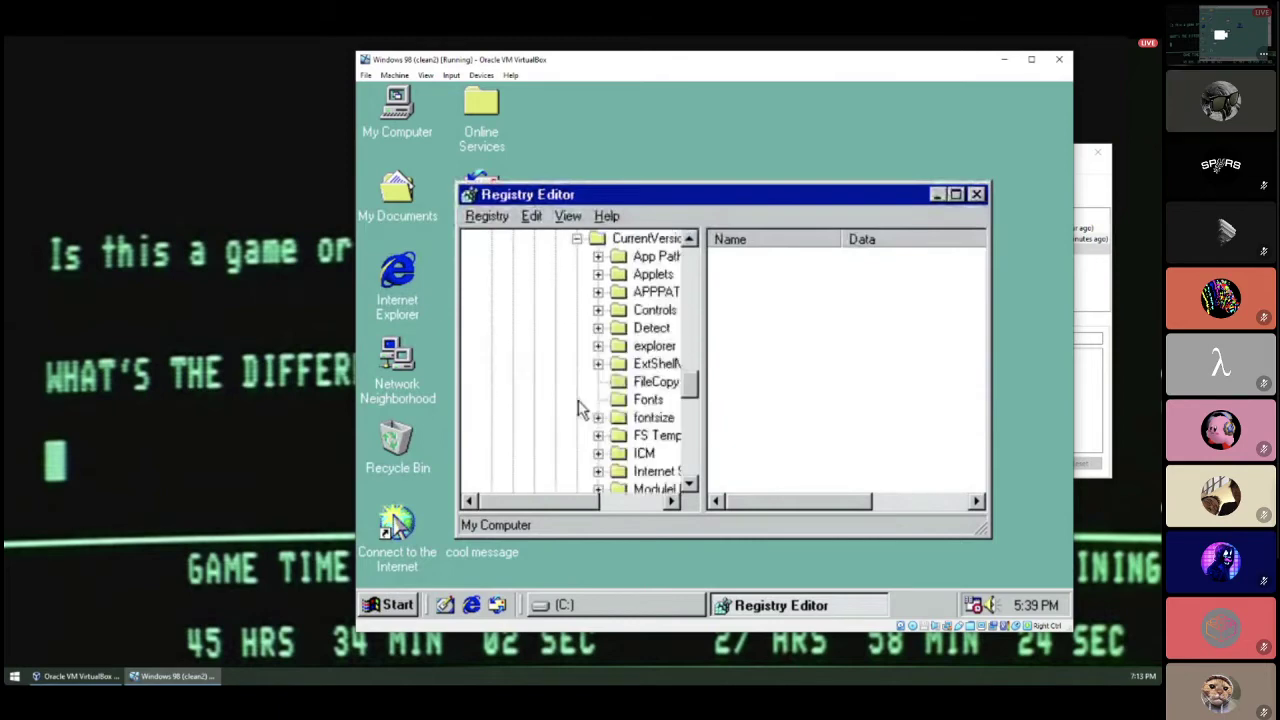
{"action": "scroll", "coordinate": [590, 405], "scroll_direction": "down", "scroll_amount": 3}
{"action": "scroll", "coordinate": [622, 390], "scroll_direction": "down", "scroll_amount": 1}
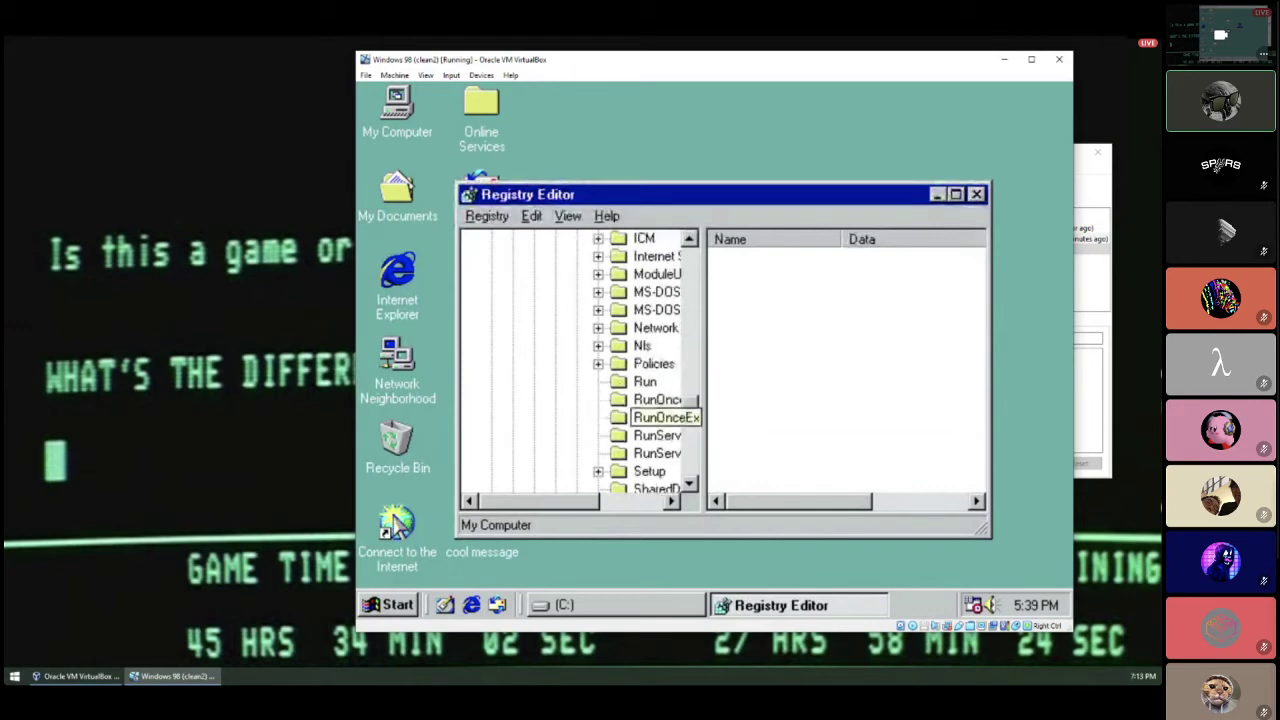
Open the Run key, widen the values pane, and delete the MPREXE startup value.
{"action": "left_click", "coordinate": [626, 383]}
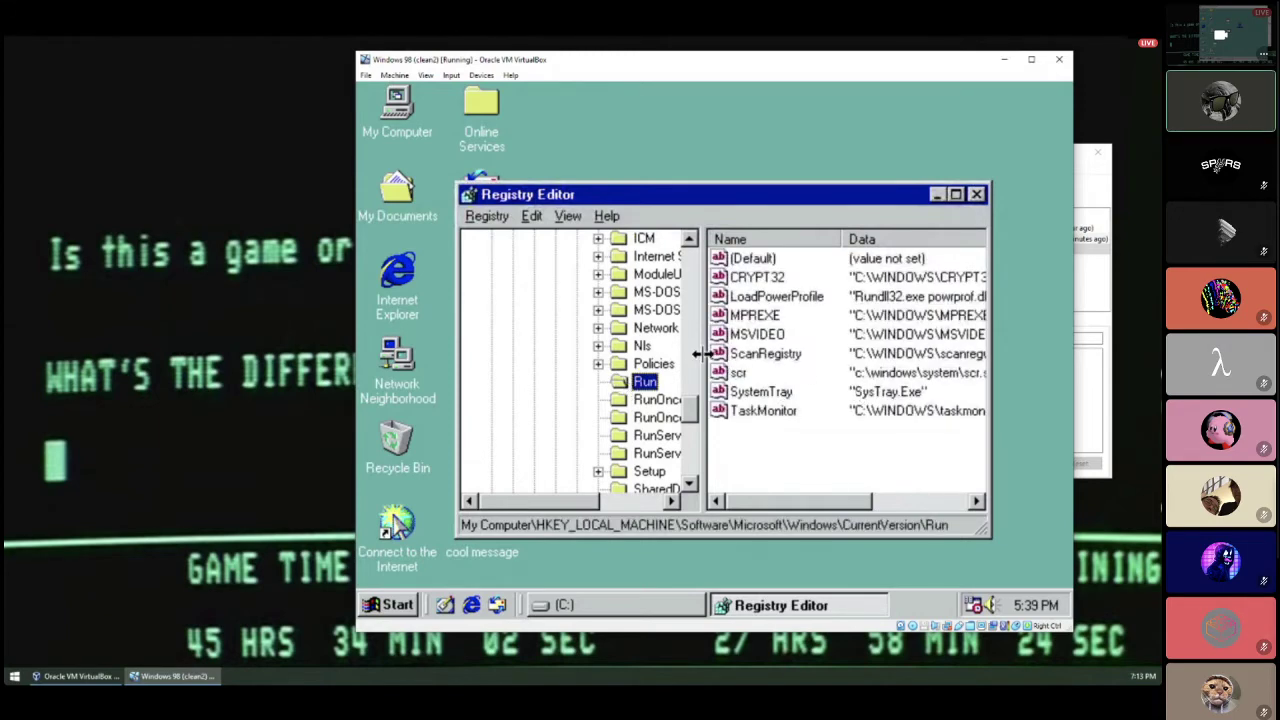
{"action": "left_click_drag", "start_coordinate": [700, 354], "coordinate": [510, 354]}
{"action": "left_click", "coordinate": [565, 318]}
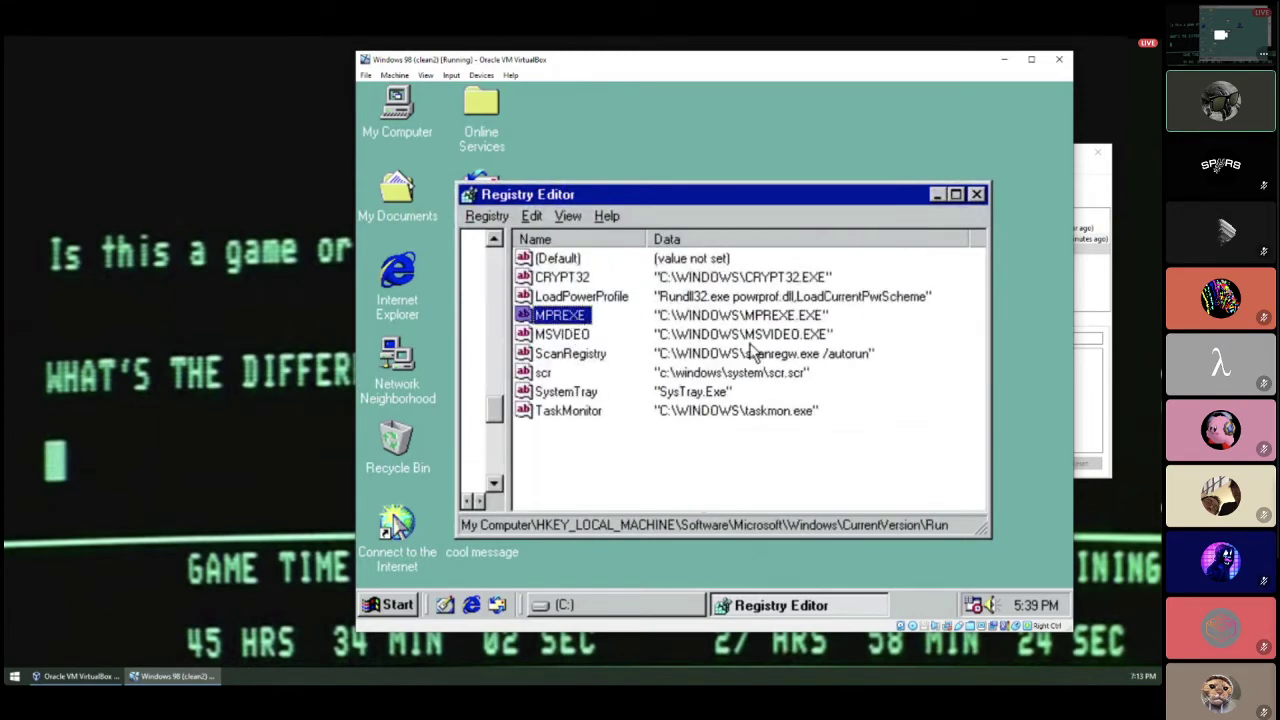
{"action": "key", "text": "Delete"}
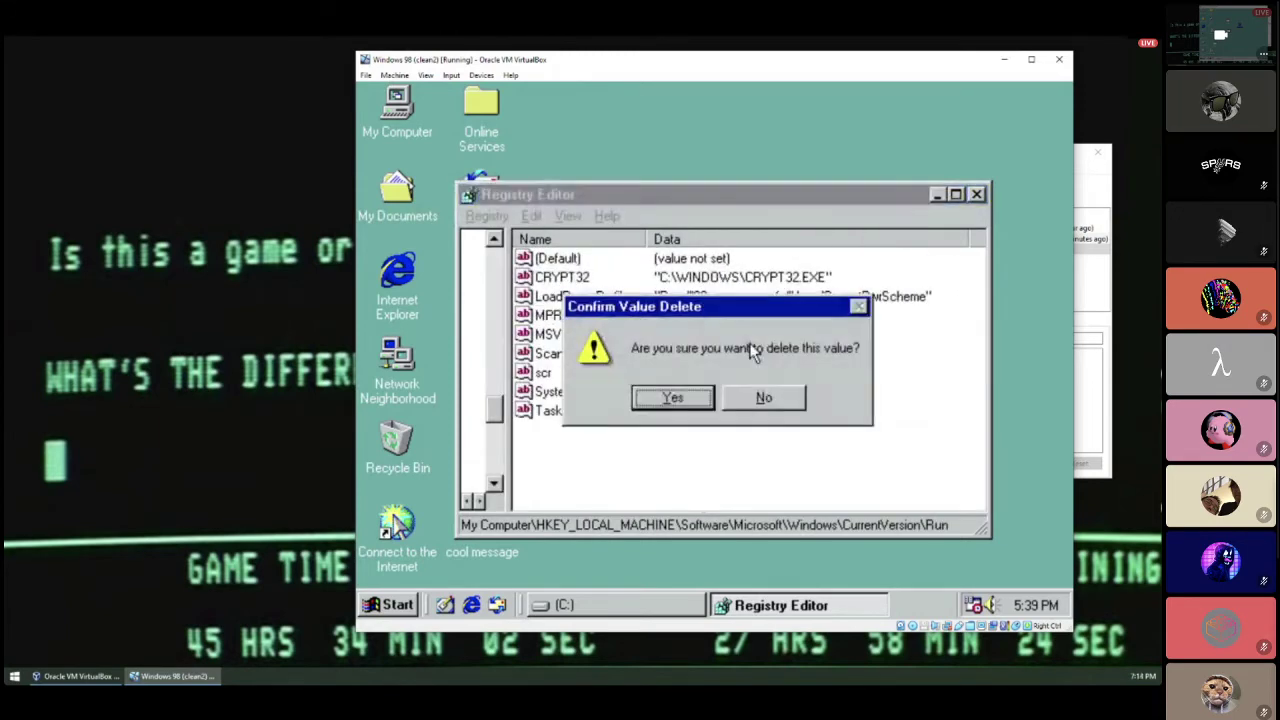
{"action": "left_click", "coordinate": [670, 399]}
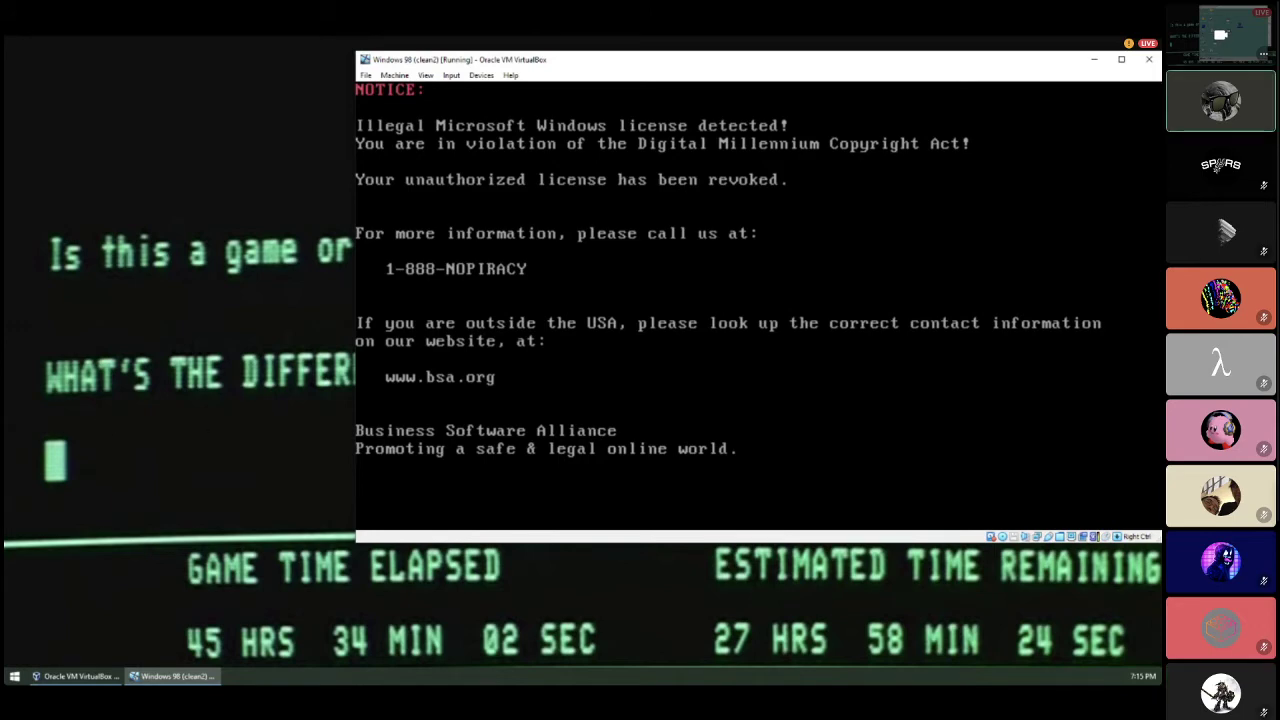
Release keyboard capture from the virtual machine with Alt+Tab.
{"action": "key", "text": "alt+Tab"}
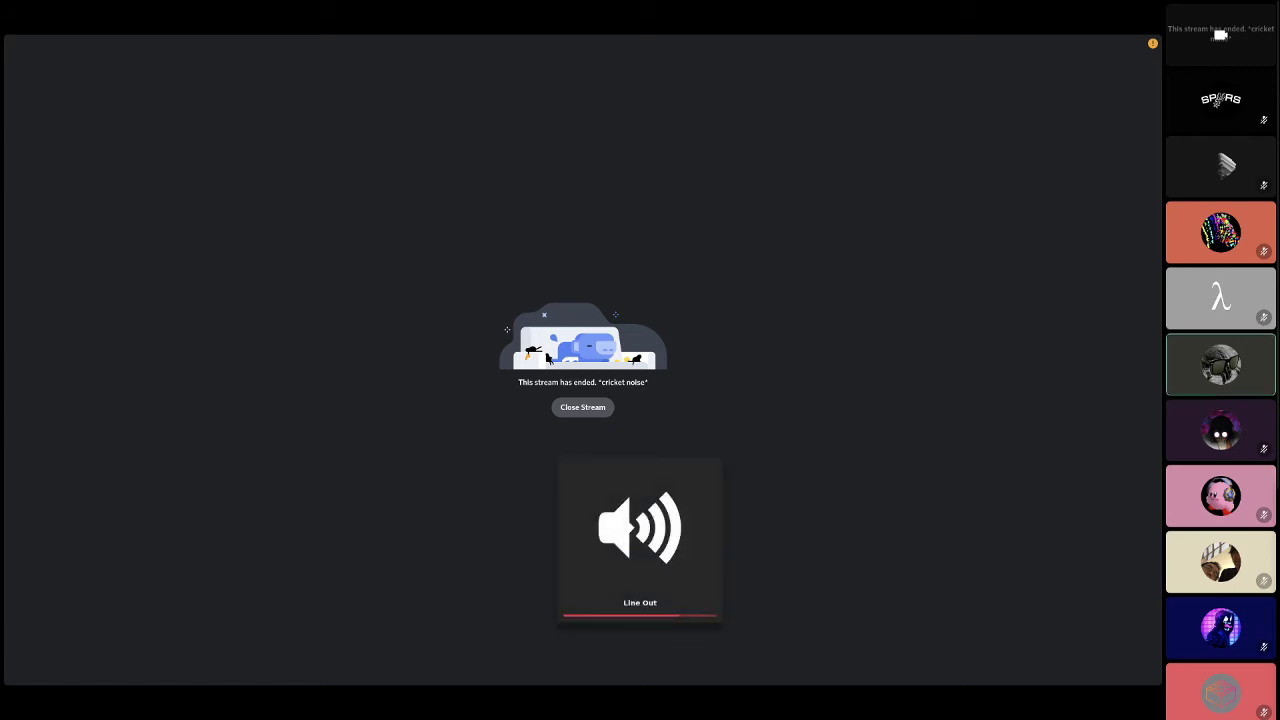
Lower the system playback volume slightly.
{"action": "key", "text": "XF86AudioLowerVolume"}
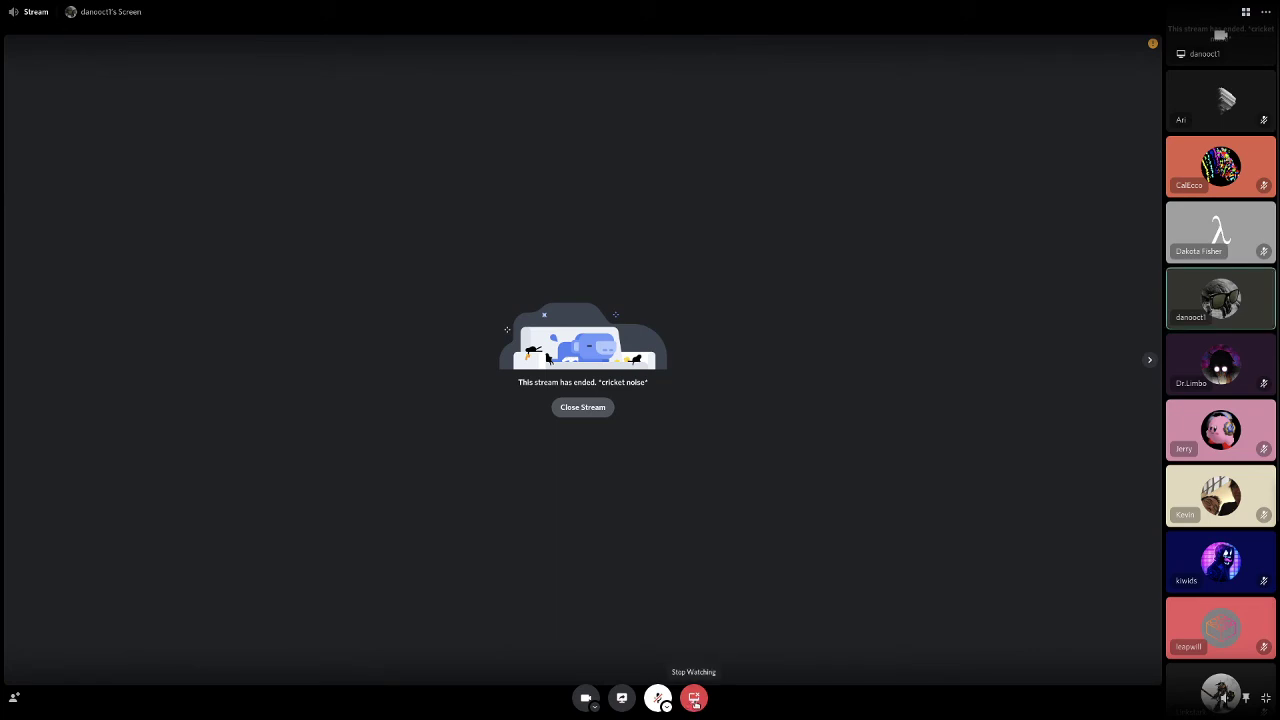
Close the ended screen share in Discord to show all call participants.
{"action": "left_click", "coordinate": [695, 700]}
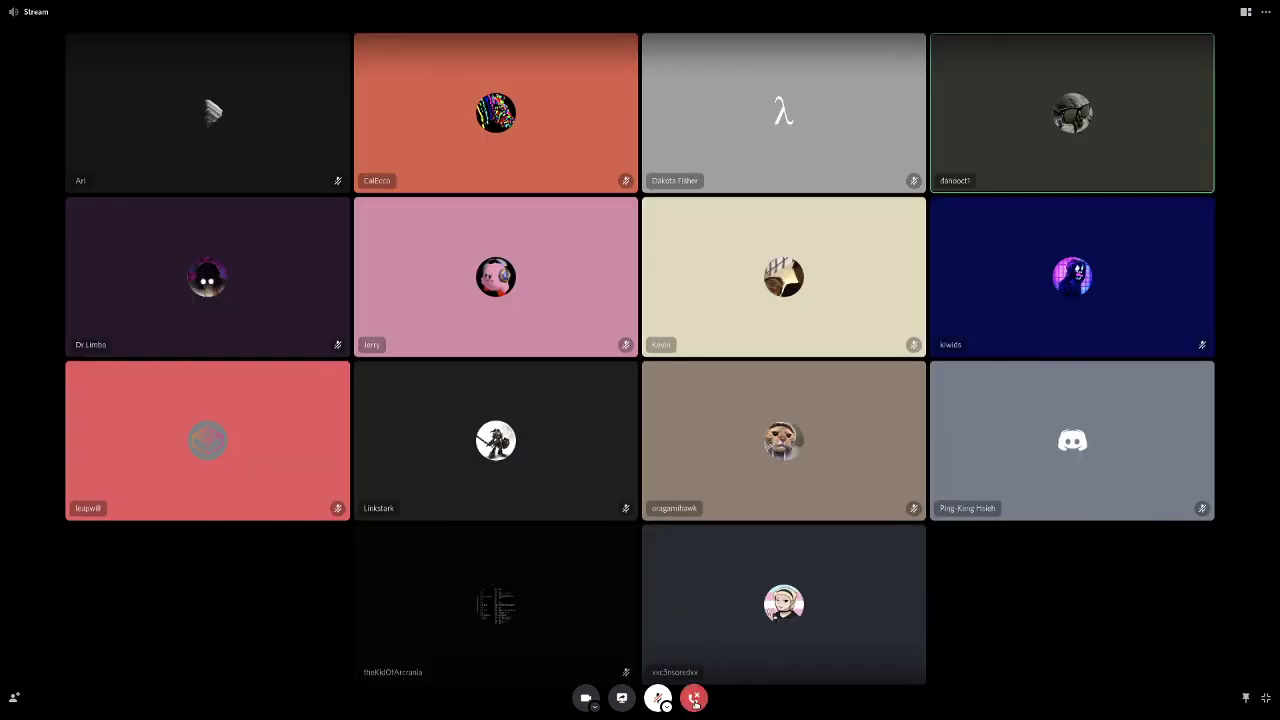